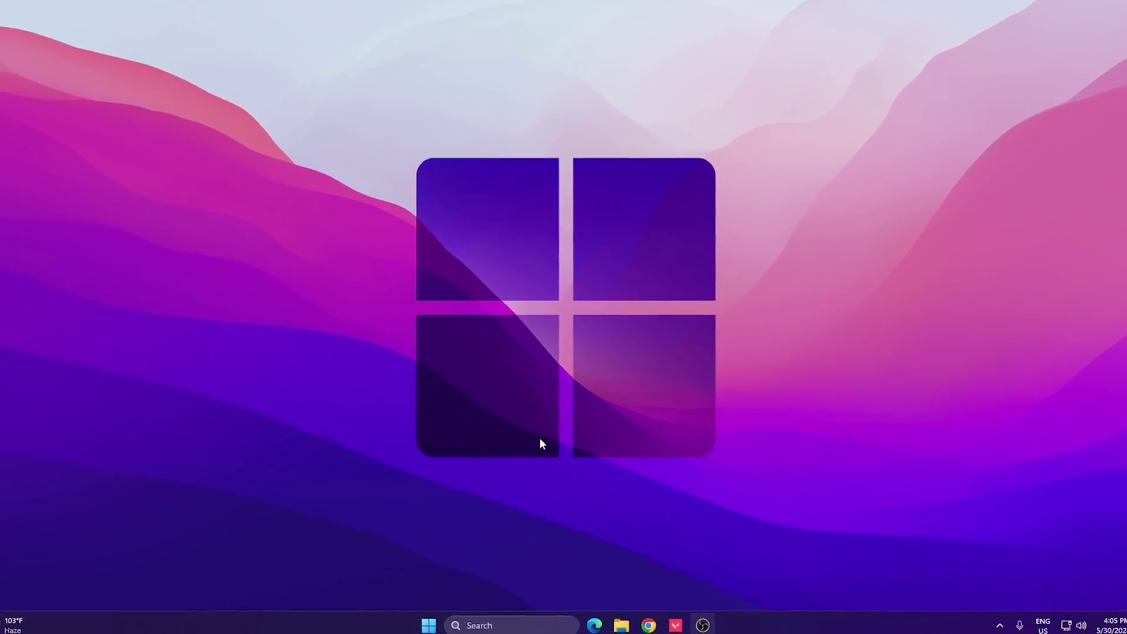
Launch the Local Group Policy Editor with gpedit.msc from the Run prompt
{"action": "left_click_drag", "start_coordinate": [82, 493], "coordinate": [539, 259]}
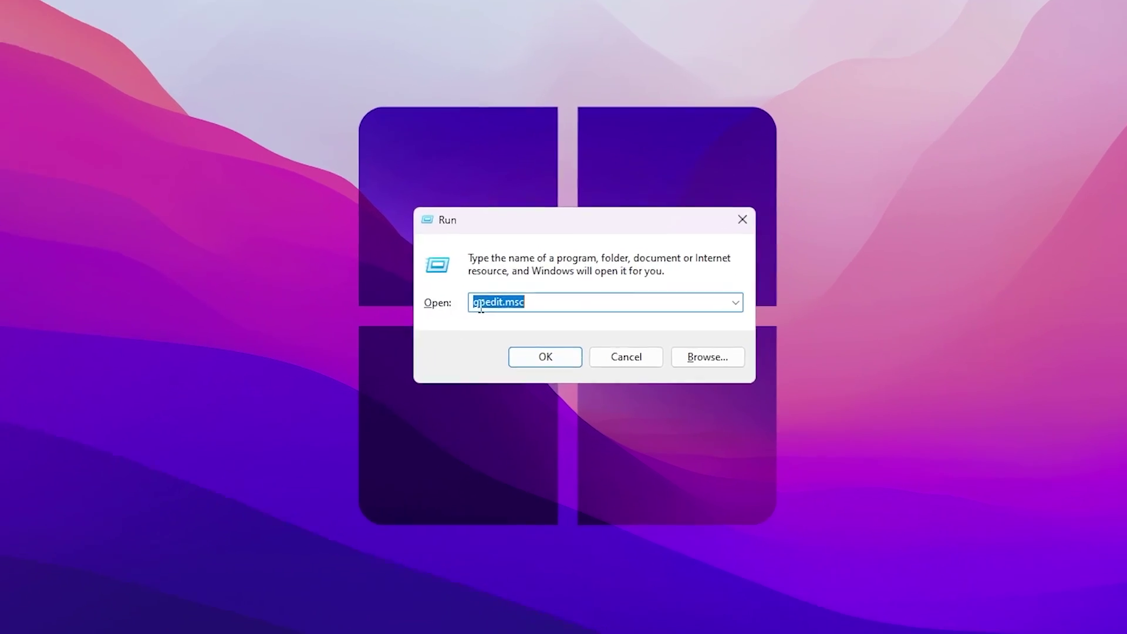
{"action": "left_click", "coordinate": [554, 307]}
{"action": "left_click", "coordinate": [515, 386]}
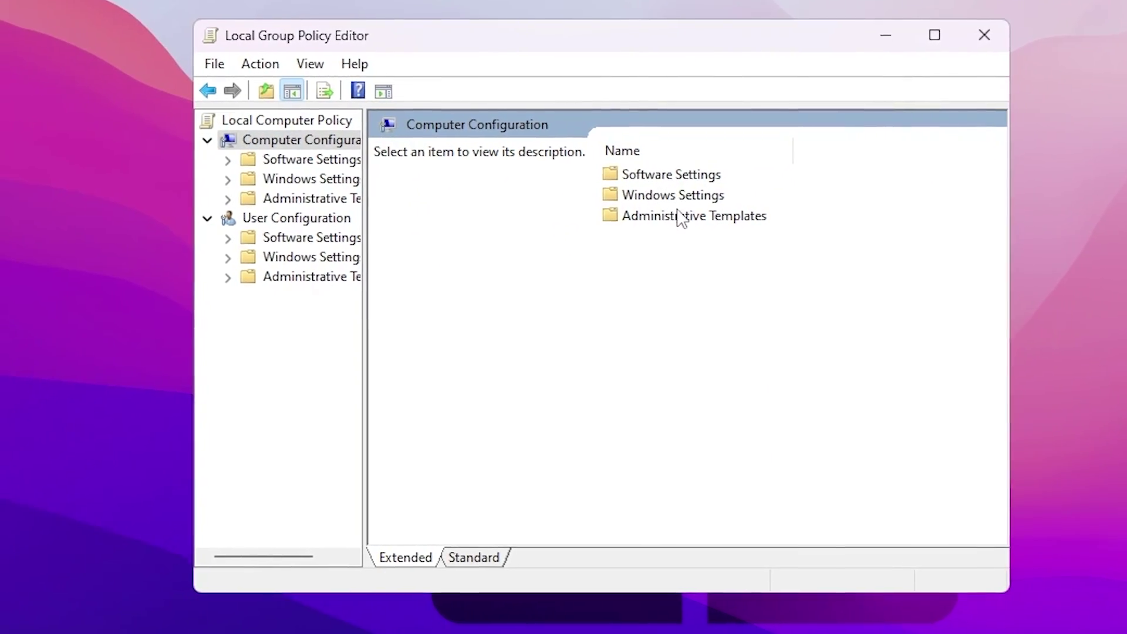
Enable Turn off Power Throttling under System > Power Management > Power Throttling Settings, then close the editor
{"action": "double_click", "coordinate": [737, 230]}
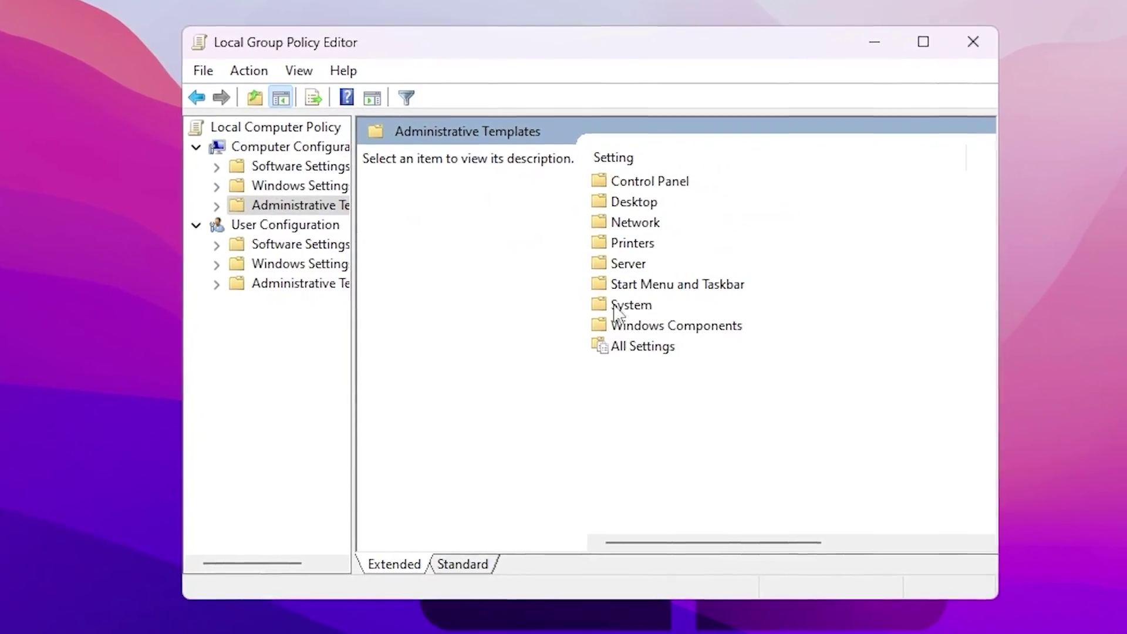
{"action": "double_click", "coordinate": [614, 303]}
{"action": "scroll", "coordinate": [699, 294], "scroll_direction": "down", "scroll_amount": 5}
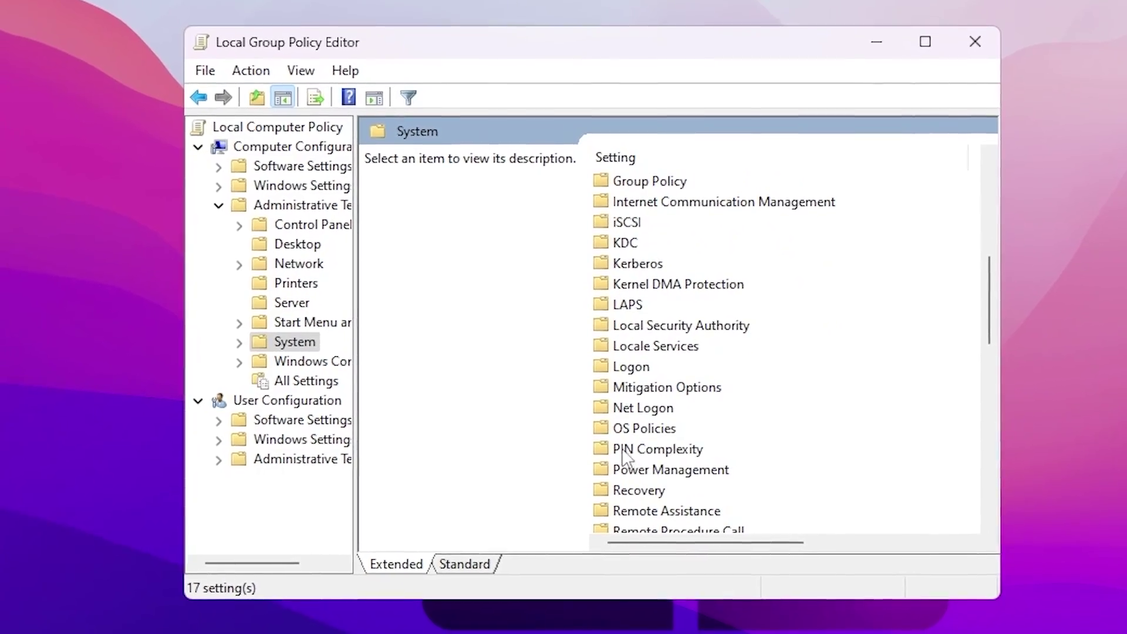
{"action": "double_click", "coordinate": [677, 473]}
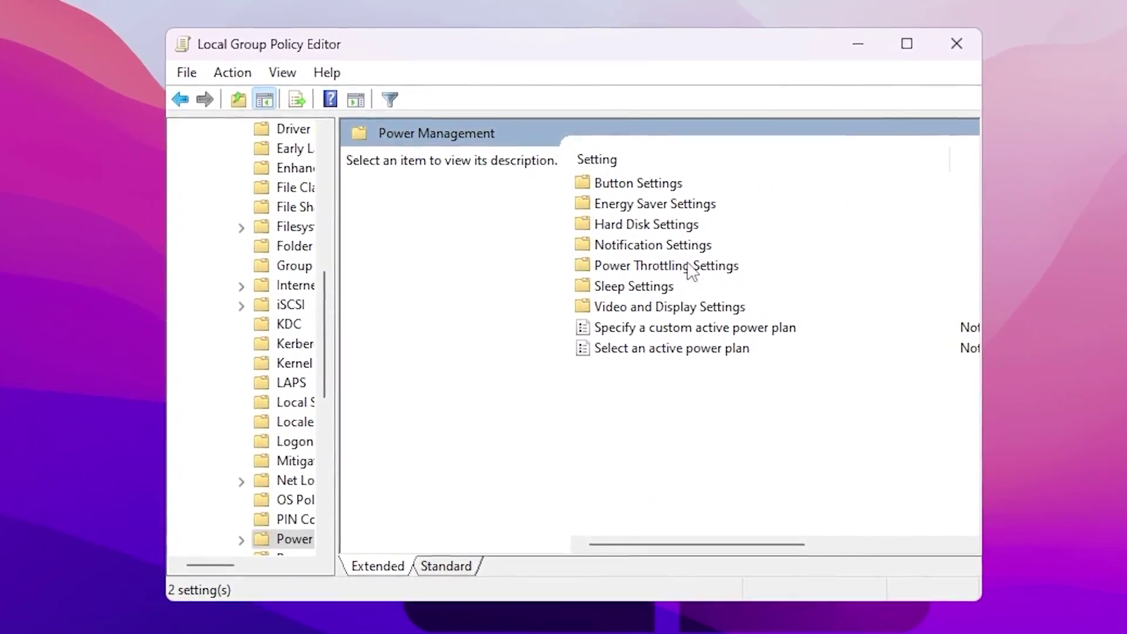
{"action": "left_click", "coordinate": [670, 262]}
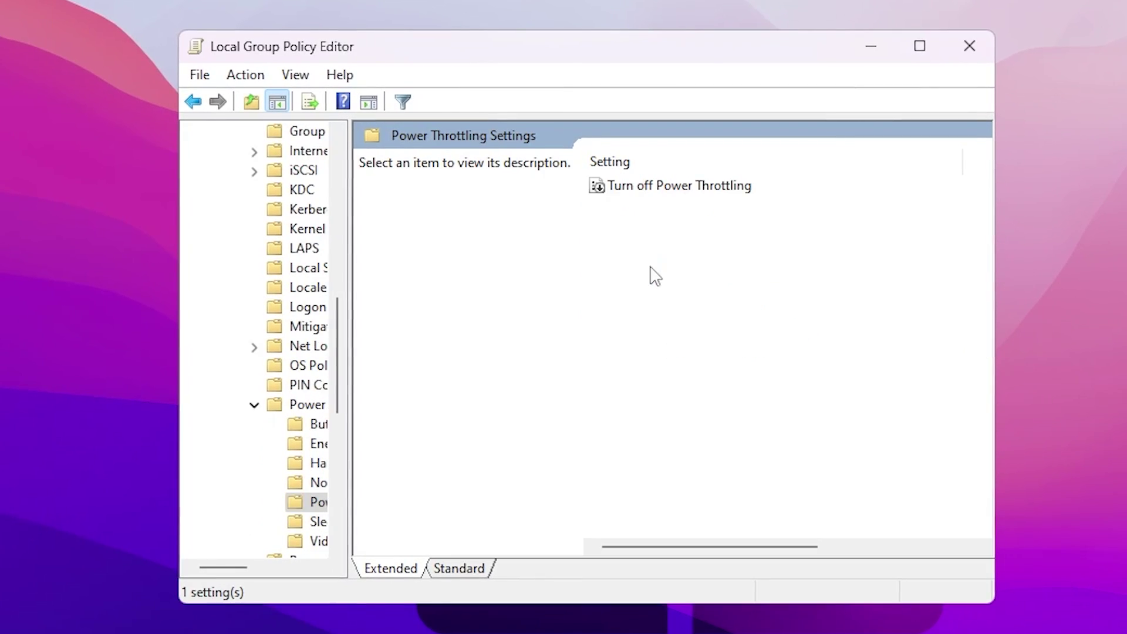
{"action": "double_click", "coordinate": [654, 186]}
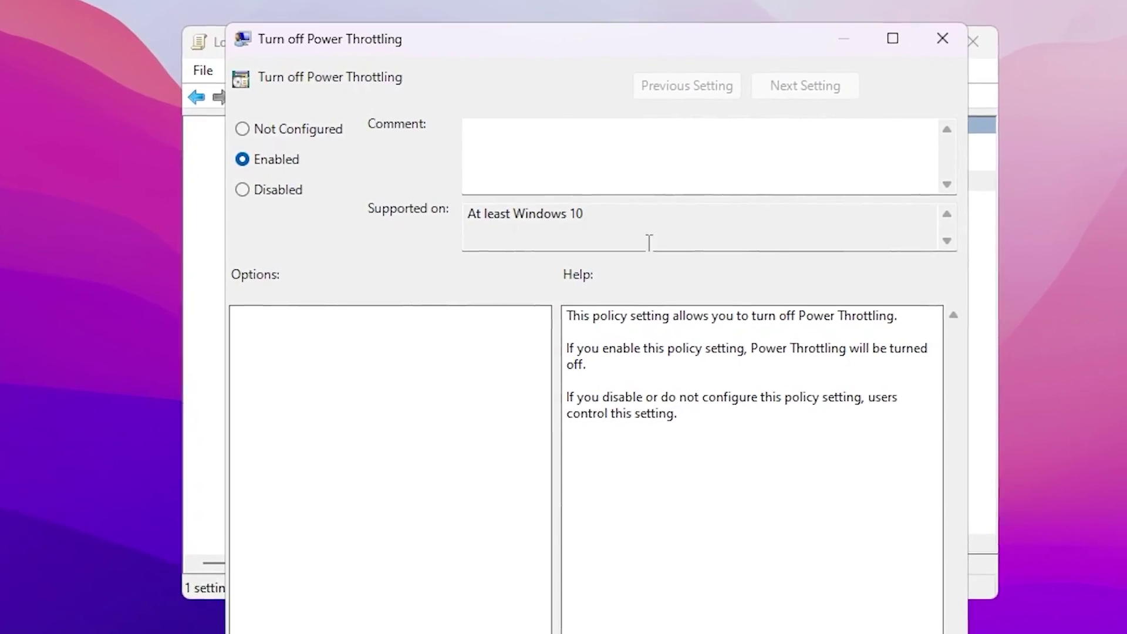
{"action": "key", "text": "Return"}
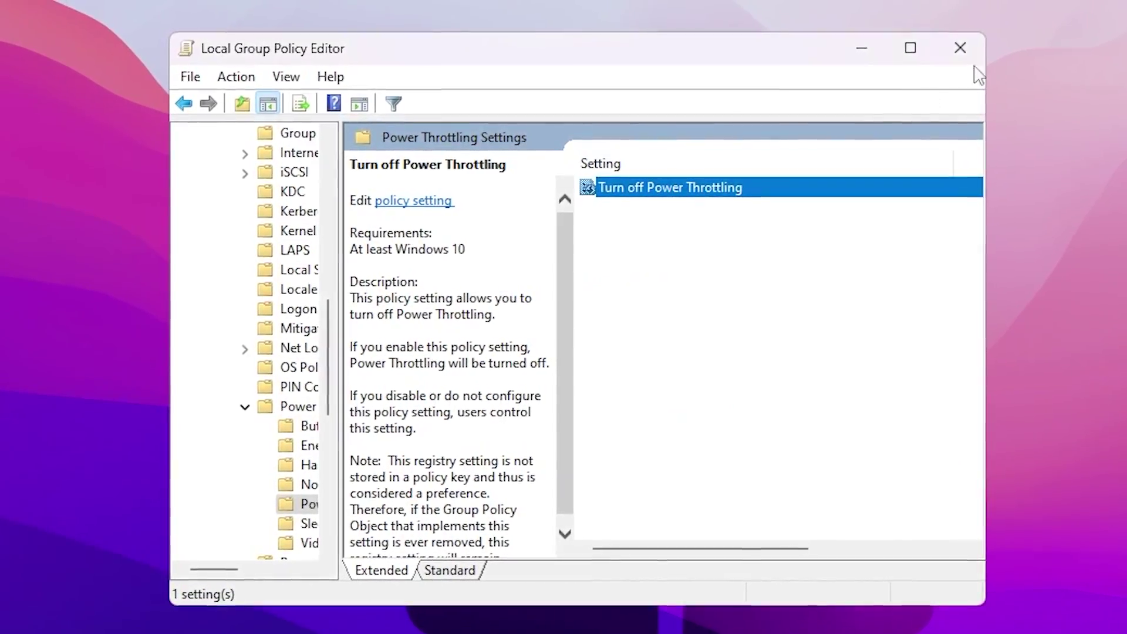
{"action": "left_click", "coordinate": [957, 40]}
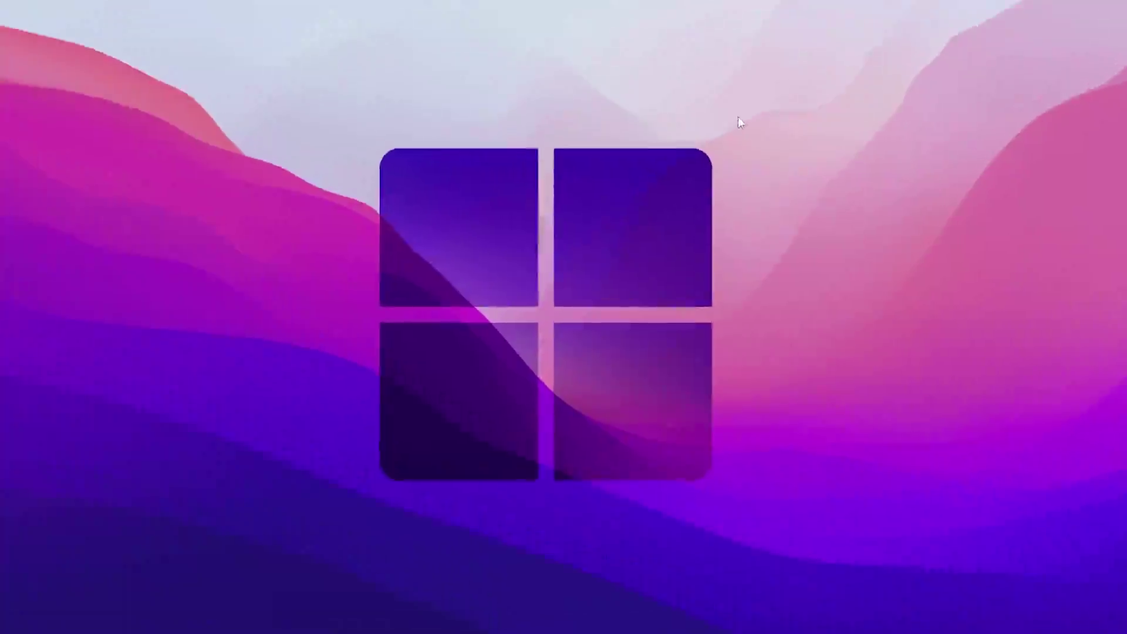
Run msconfig and hide all Microsoft services on the Services tab
{"action": "key", "text": "super+r"}
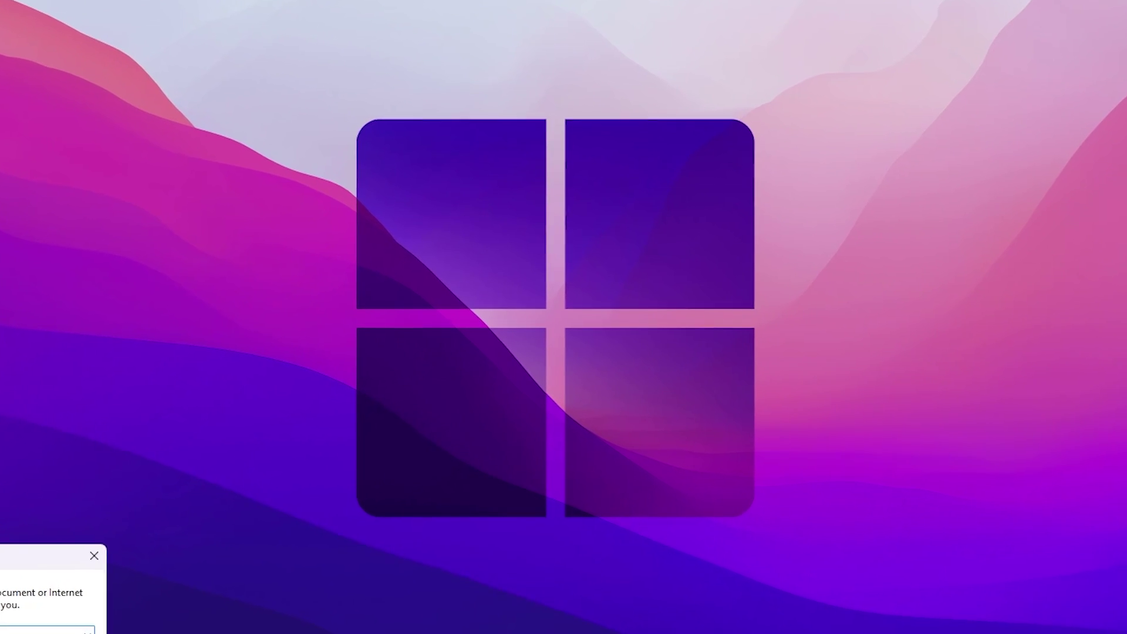
{"action": "type", "text": "msconfig"}
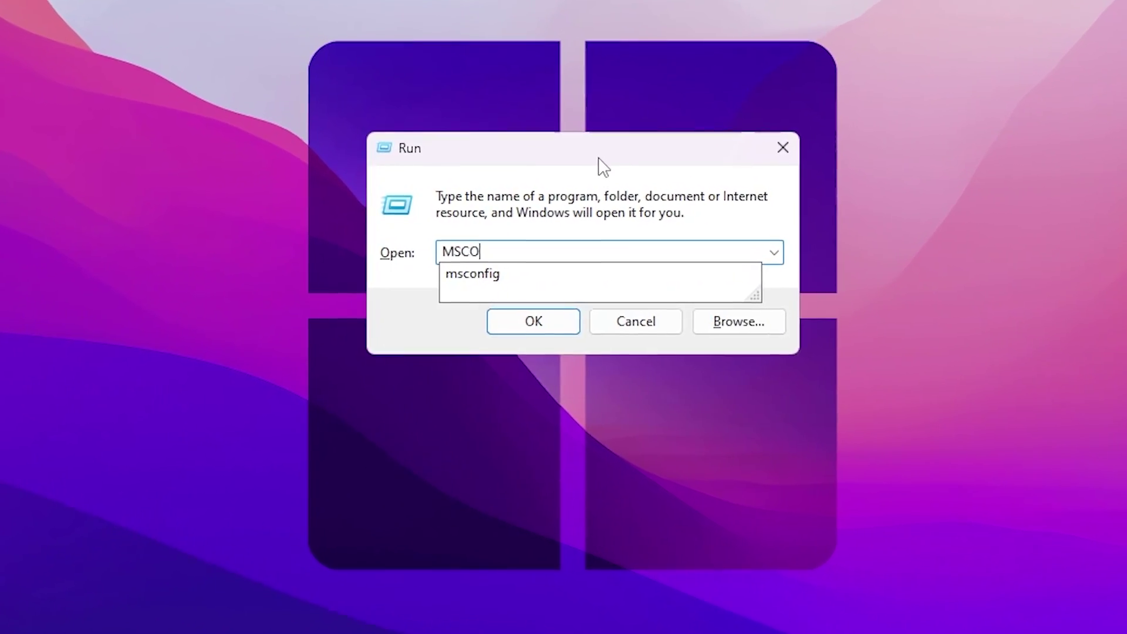
{"action": "key", "text": "Return"}
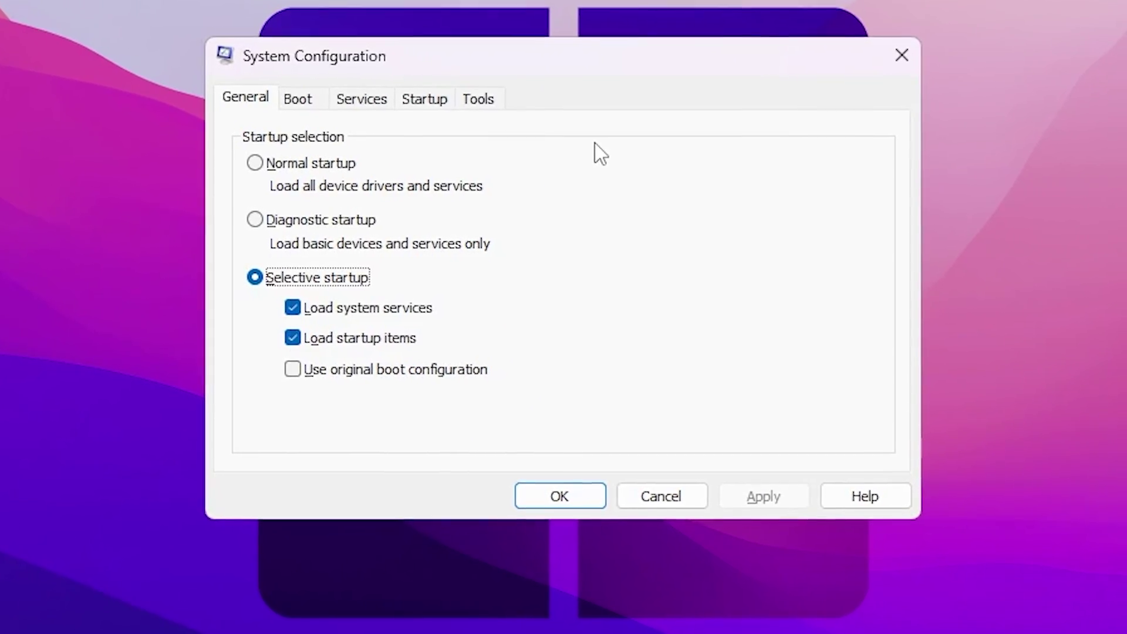
{"action": "left_click", "coordinate": [337, 106]}
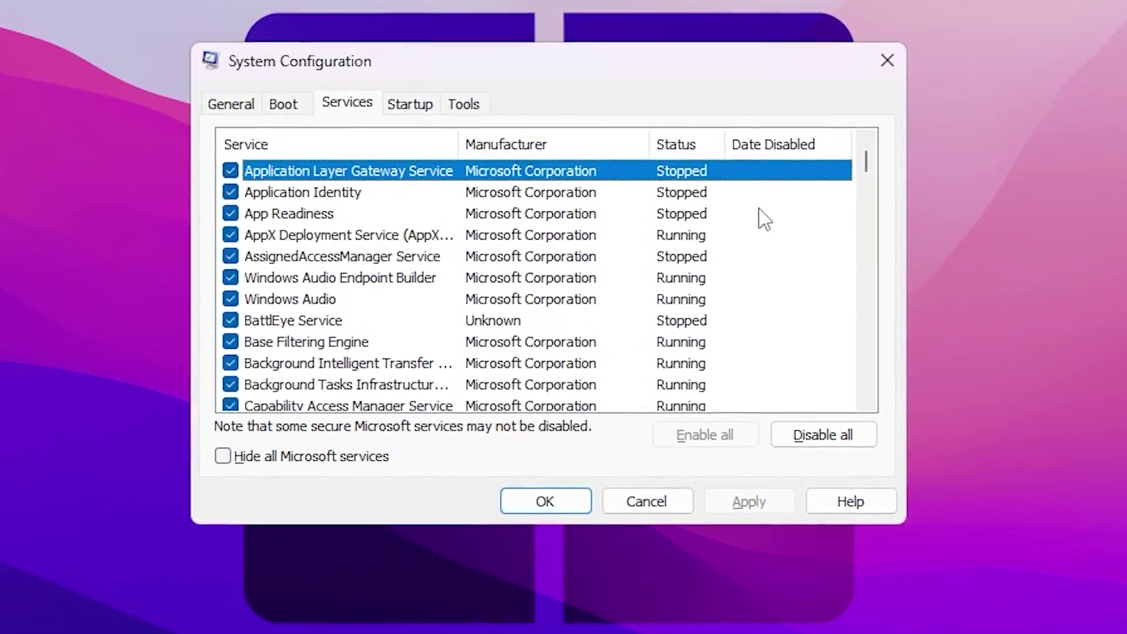
{"action": "scroll", "coordinate": [478, 247], "scroll_direction": "down", "scroll_amount": 4}
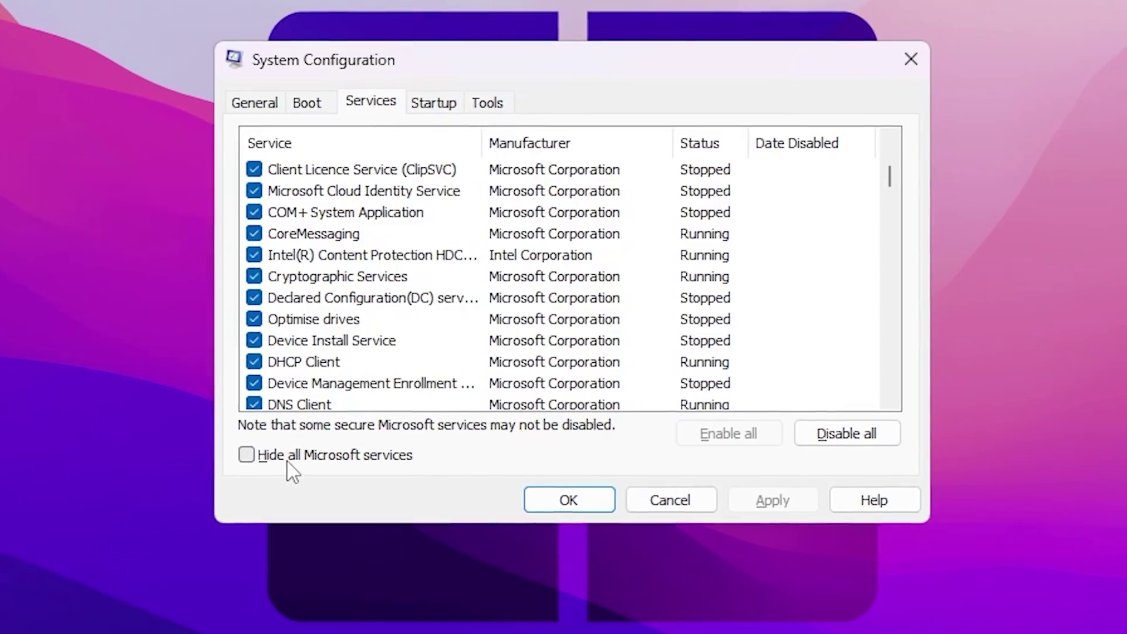
{"action": "left_click", "coordinate": [271, 452]}
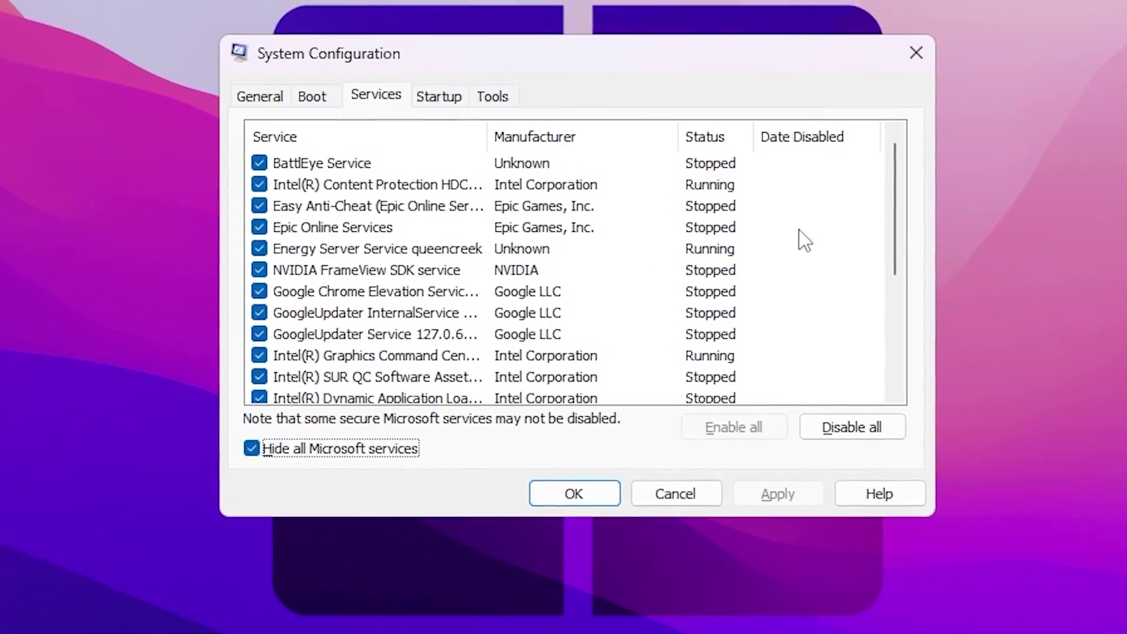
Uncheck the vgc, Intel Management Engine, NVIDIA container and Intel Dynamic Application, SUR QC and Graphics Command Center services
{"action": "scroll", "coordinate": [455, 258], "scroll_direction": "down", "scroll_amount": 3}
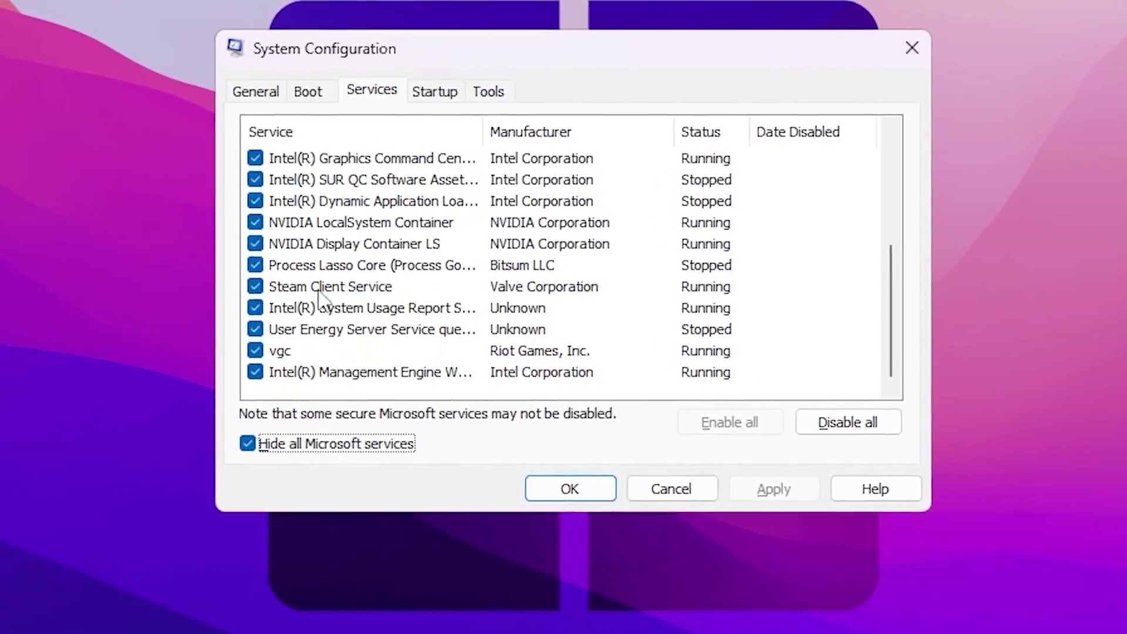
{"action": "scroll", "coordinate": [343, 307], "scroll_direction": "up", "scroll_amount": 3}
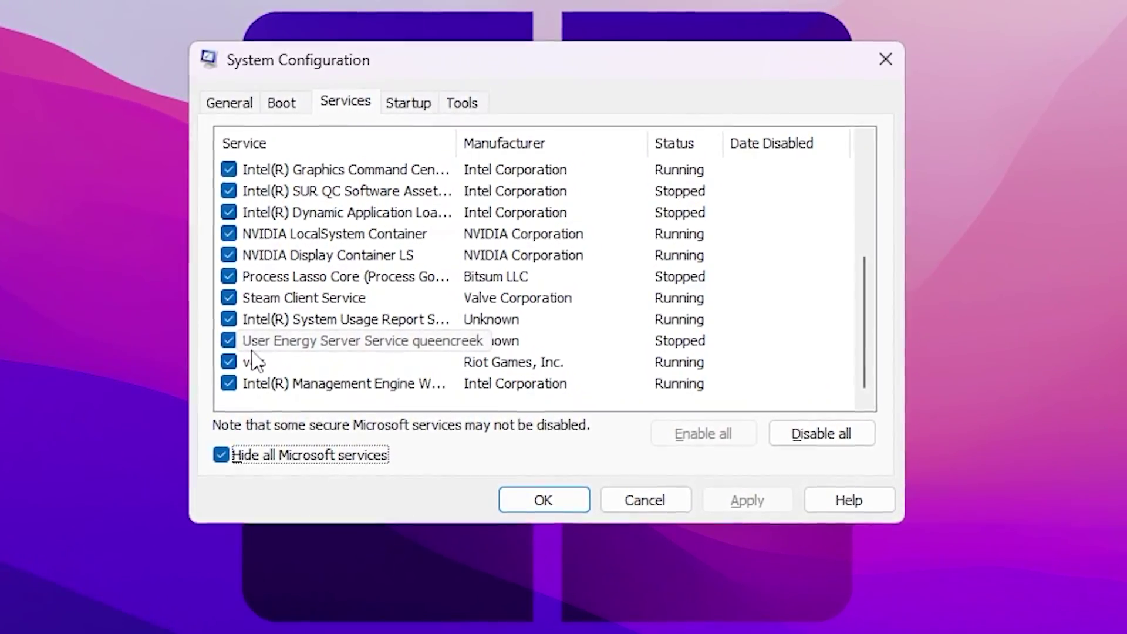
{"action": "left_click", "coordinate": [240, 363]}
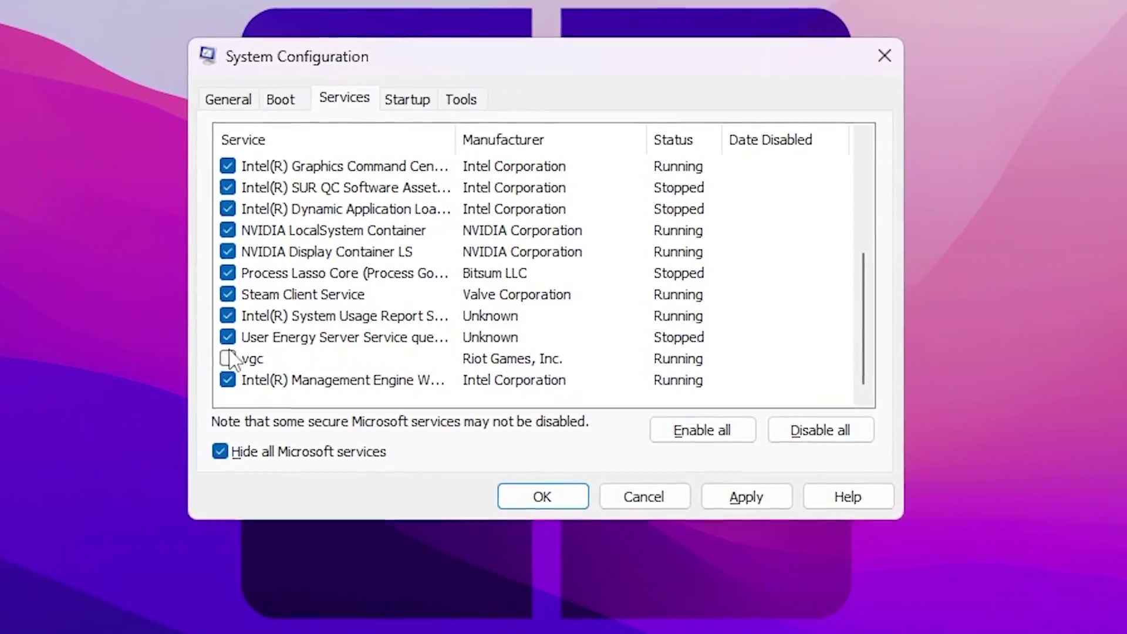
{"action": "left_click", "coordinate": [235, 385]}
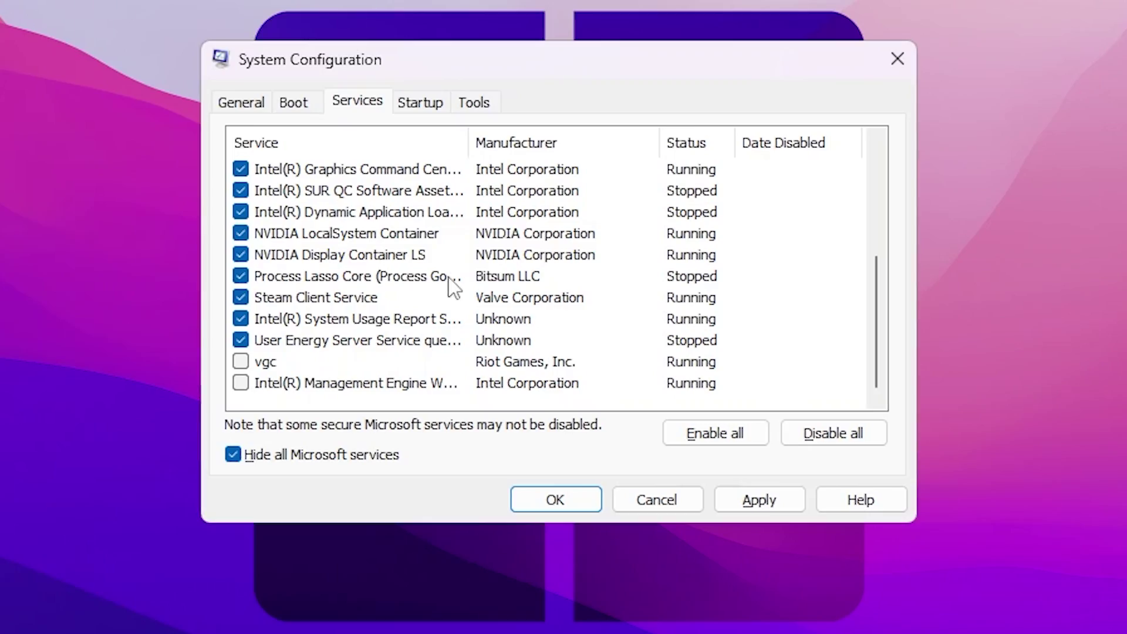
{"action": "left_click", "coordinate": [240, 255]}
{"action": "left_click", "coordinate": [240, 233]}
{"action": "left_click", "coordinate": [259, 209]}
{"action": "left_click", "coordinate": [259, 187]}
{"action": "left_click", "coordinate": [259, 166]}
Disable all remaining non-Microsoft services, apply the change, and close System Configuration
{"action": "scroll", "coordinate": [331, 252], "scroll_direction": "up", "scroll_amount": 1}
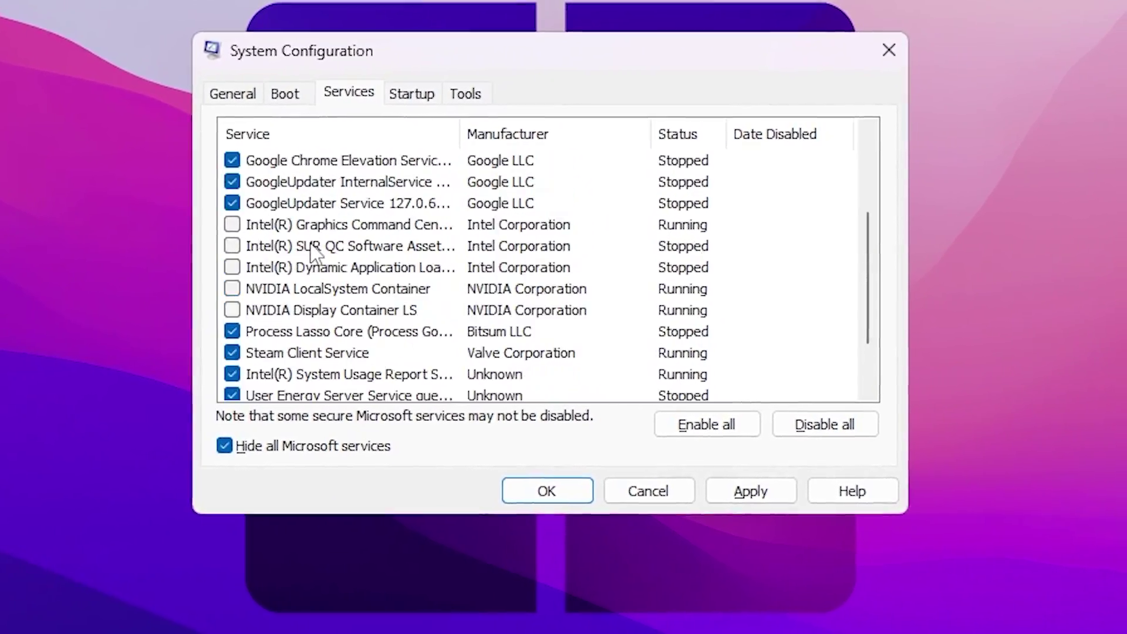
{"action": "scroll", "coordinate": [616, 264], "scroll_direction": "up", "scroll_amount": 2}
{"action": "scroll", "coordinate": [357, 212], "scroll_direction": "down", "scroll_amount": 2}
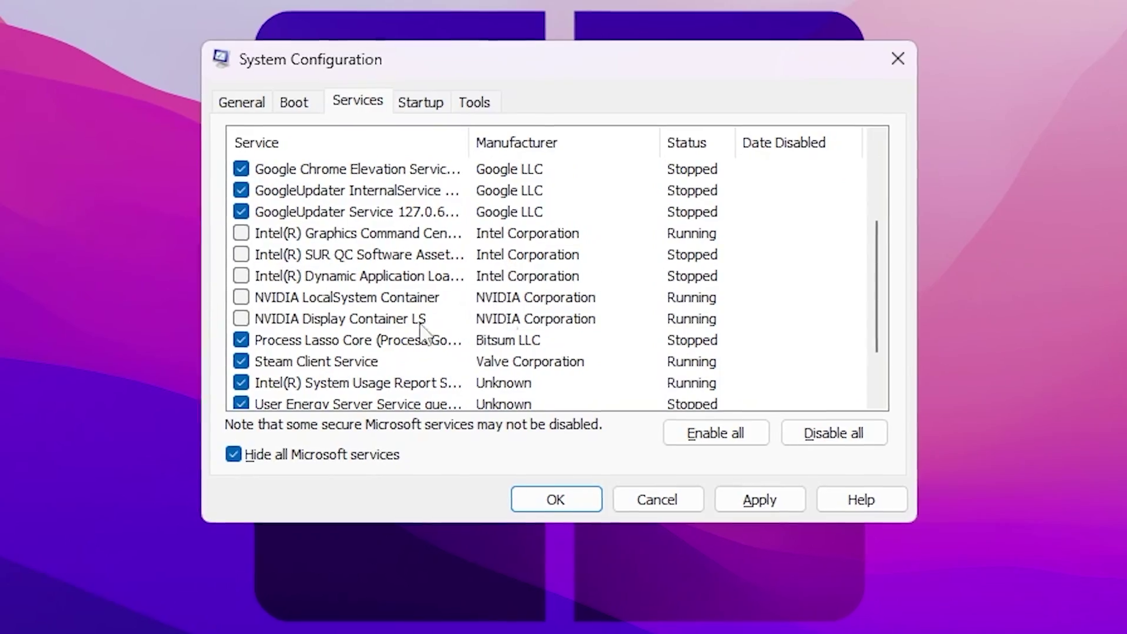
{"action": "left_click", "coordinate": [885, 436]}
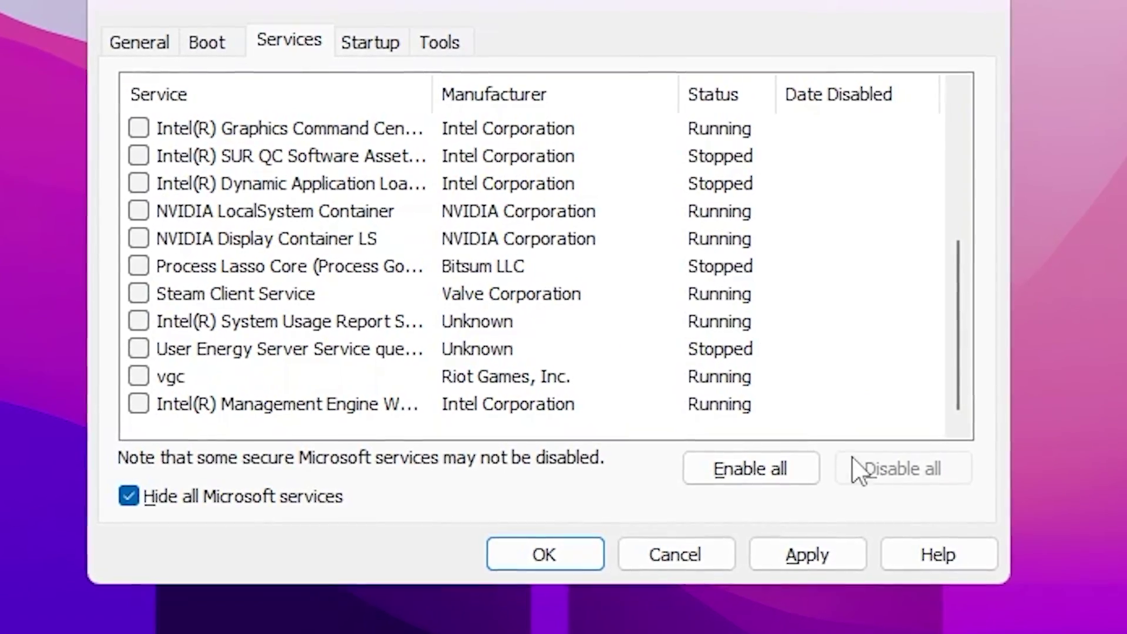
{"action": "left_click", "coordinate": [753, 509]}
{"action": "left_click", "coordinate": [557, 552]}
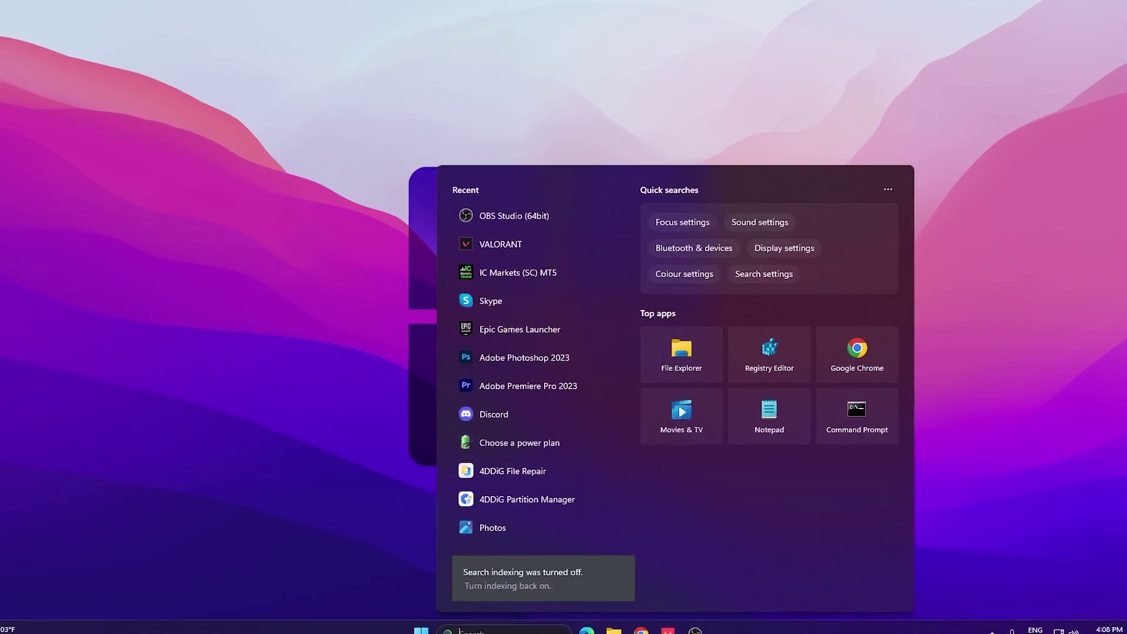
Launch Registry Editor as administrator and go to the Multimedia\SystemProfile key
{"action": "type", "text": "re"}
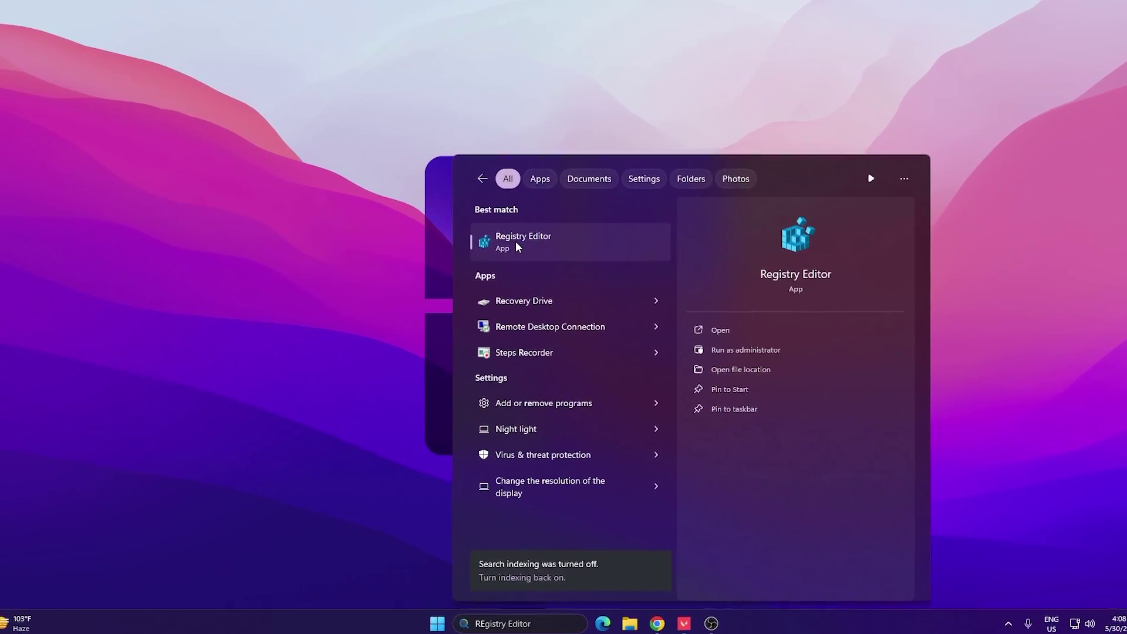
{"action": "left_click", "coordinate": [742, 360]}
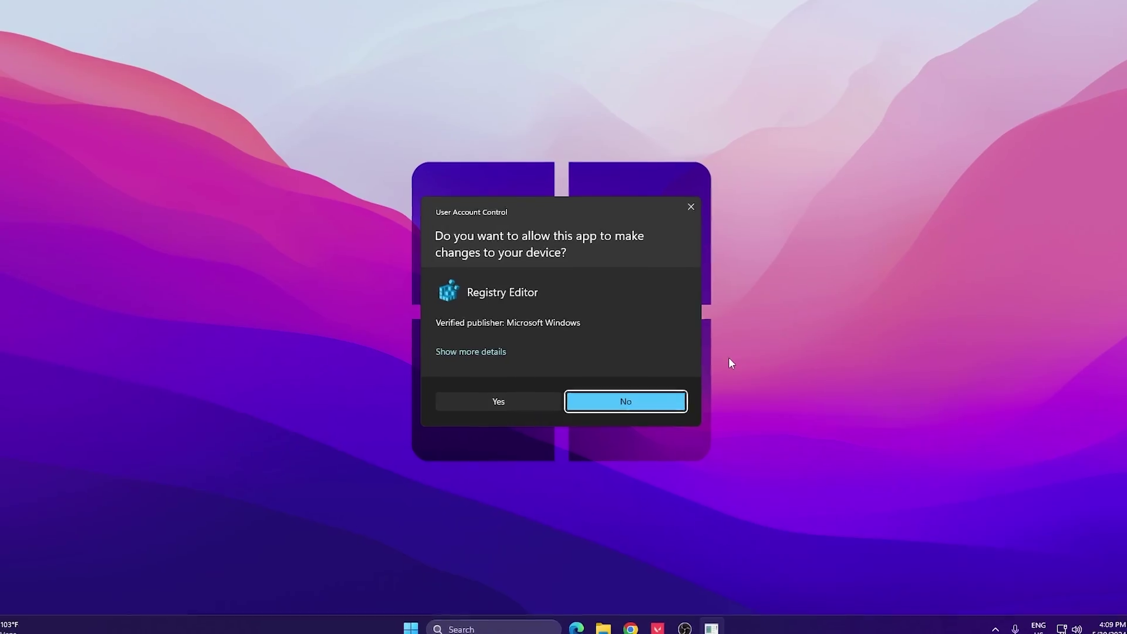
{"action": "left_click", "coordinate": [501, 394]}
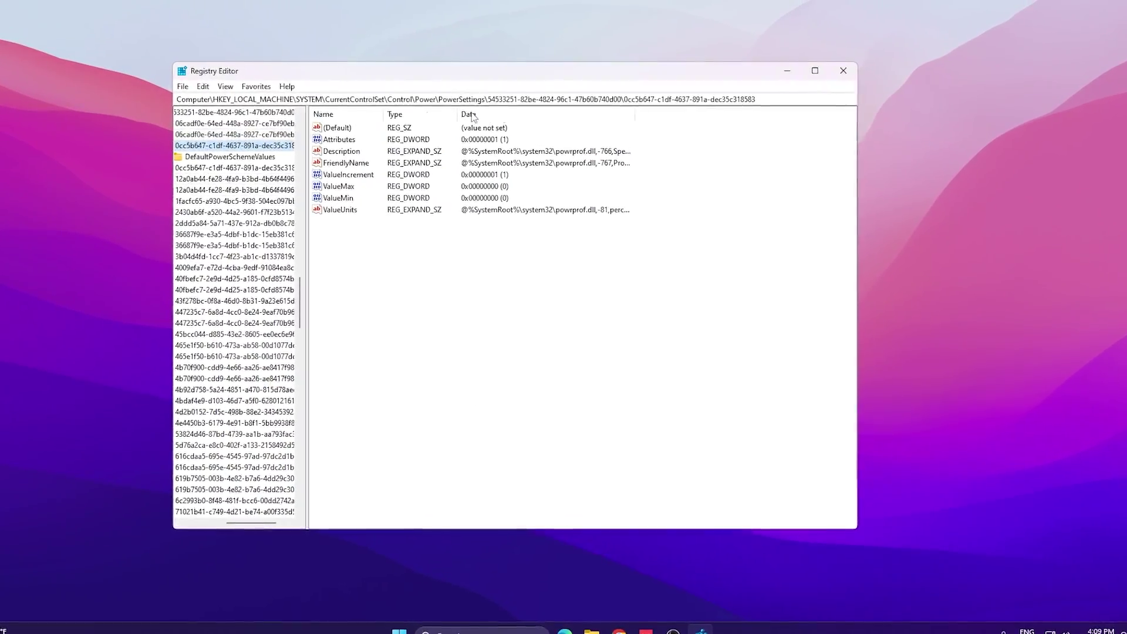
{"action": "left_click_drag", "start_coordinate": [766, 92], "coordinate": [65, 105]}
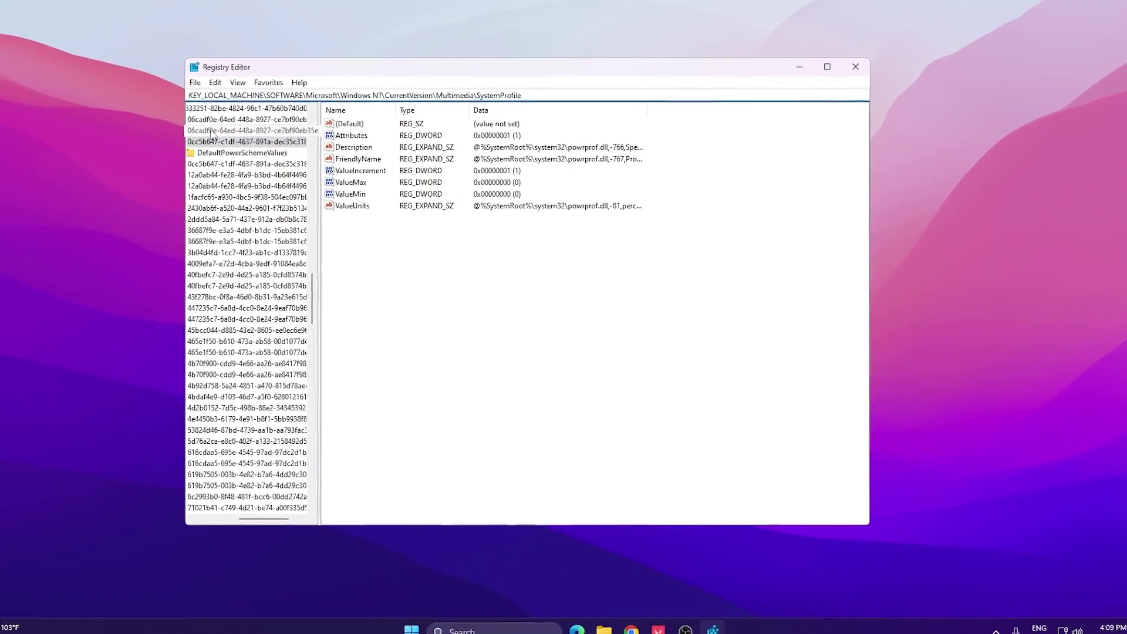
{"action": "key", "text": "Escape"}
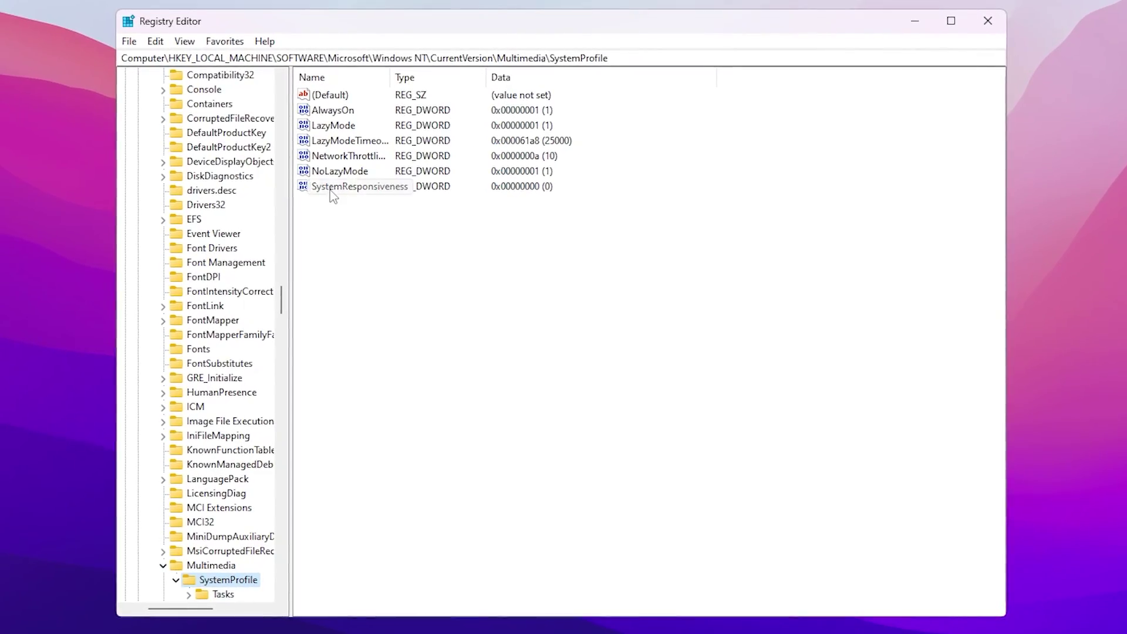
Change the SystemResponsiveness value to 1
{"action": "right_click", "coordinate": [335, 186]}
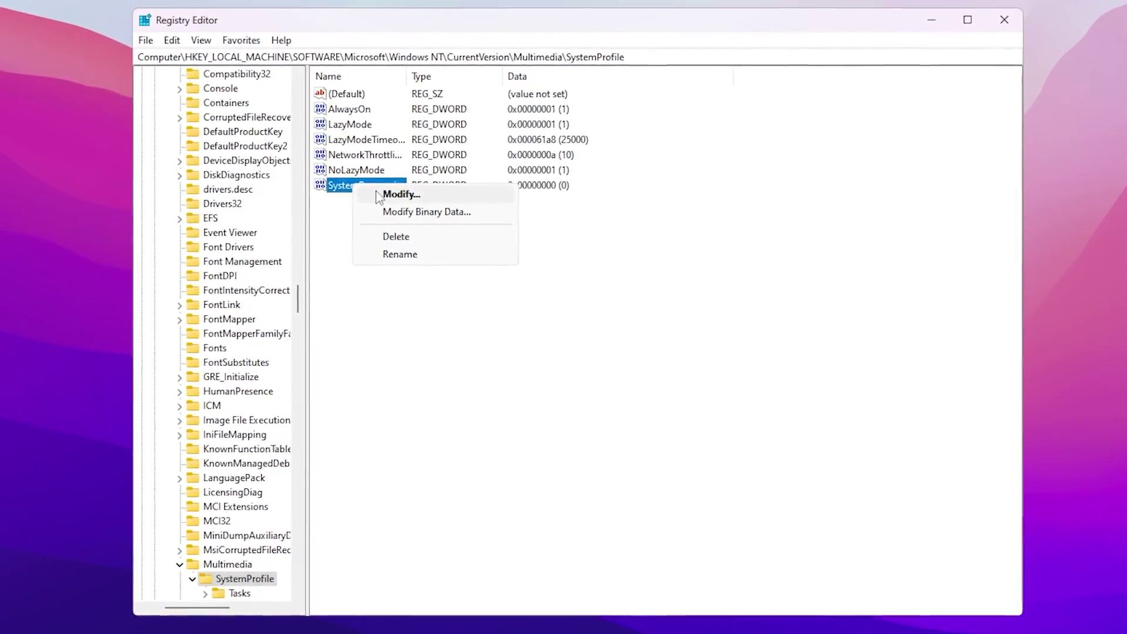
{"action": "left_click", "coordinate": [377, 193]}
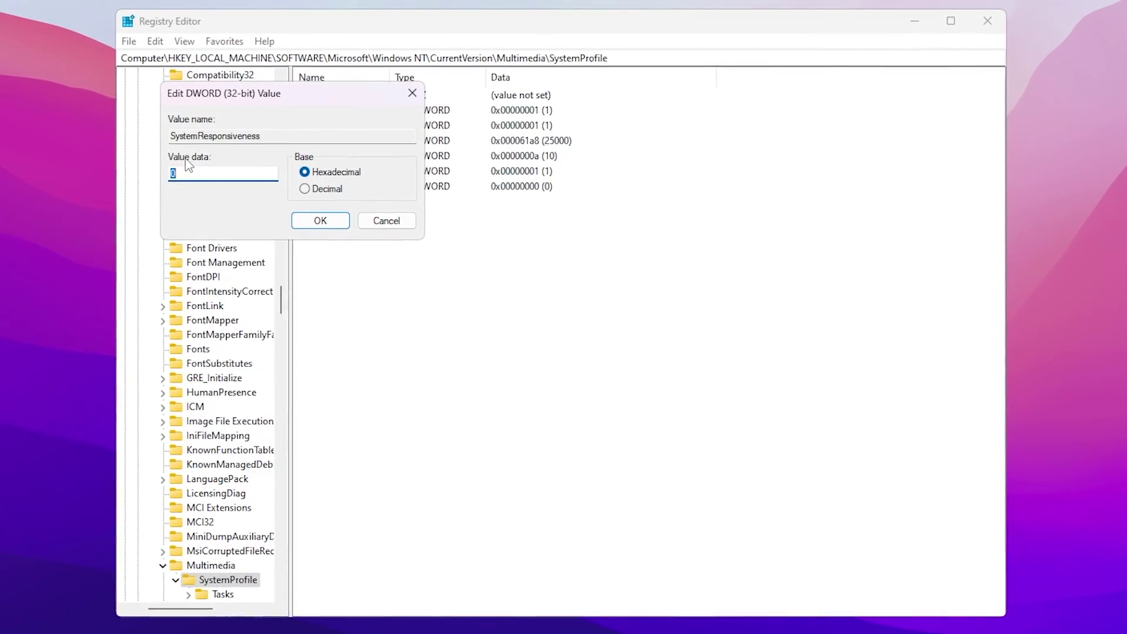
{"action": "type", "text": "1"}
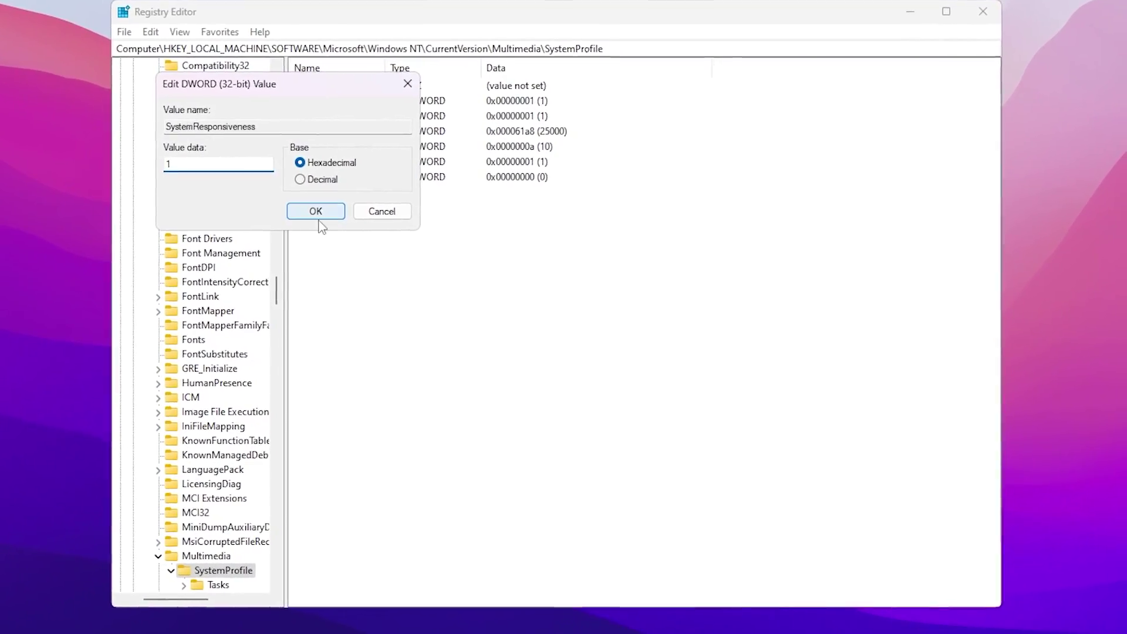
{"action": "left_click", "coordinate": [313, 222]}
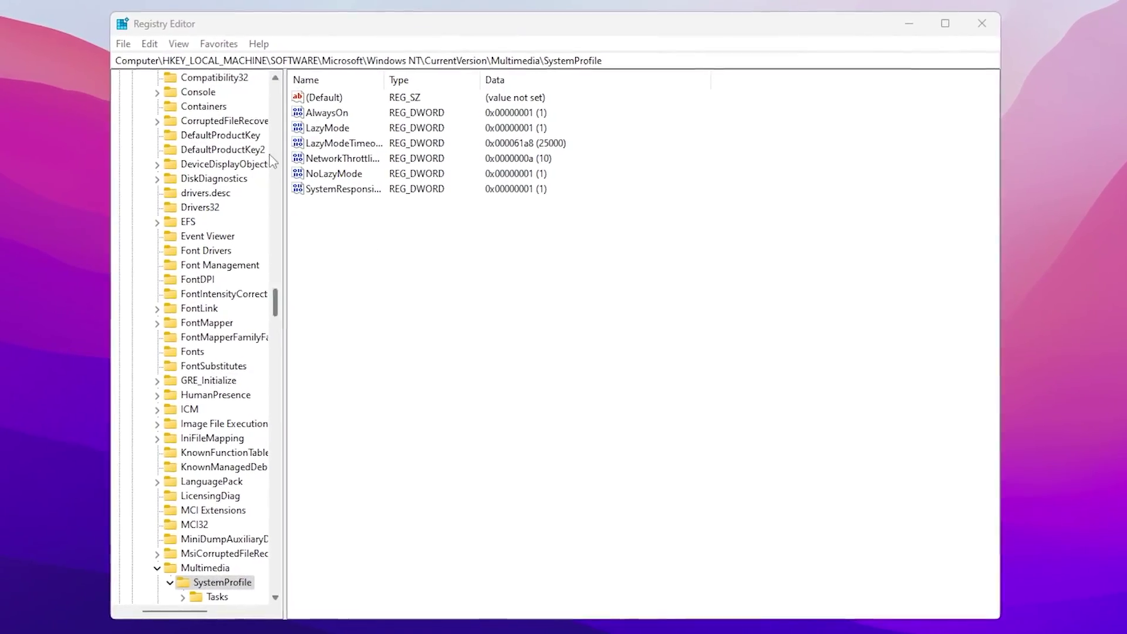
Go to the Tasks\Games key and confirm GPU Priority 8 and Priority 6
{"action": "left_click_drag", "start_coordinate": [267, 48], "coordinate": [670, 39]}
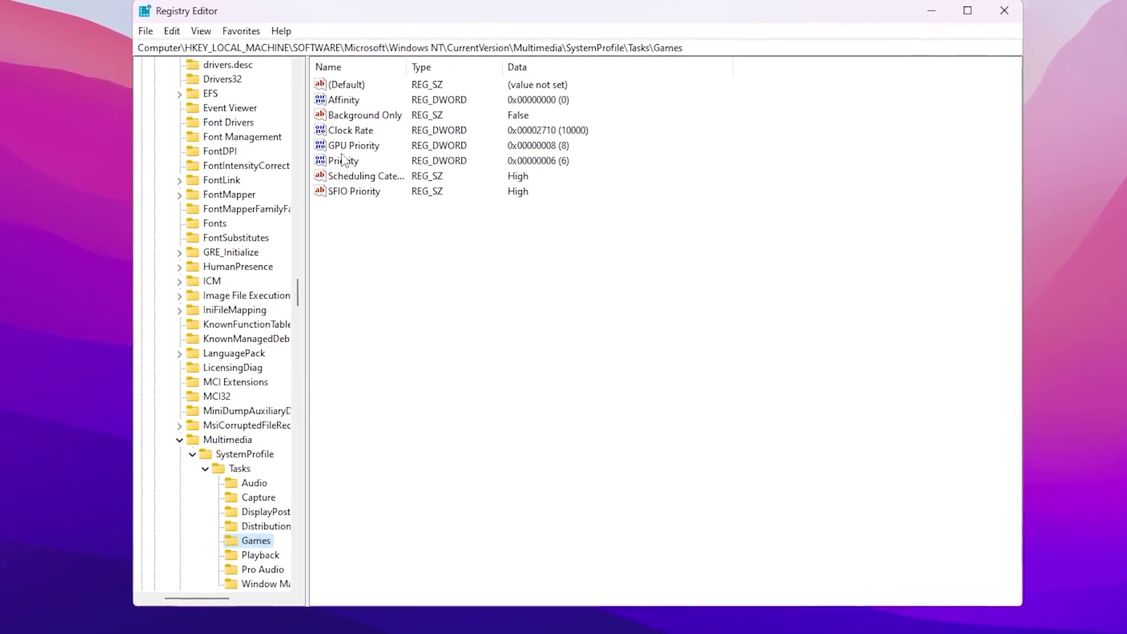
{"action": "left_click", "coordinate": [375, 165]}
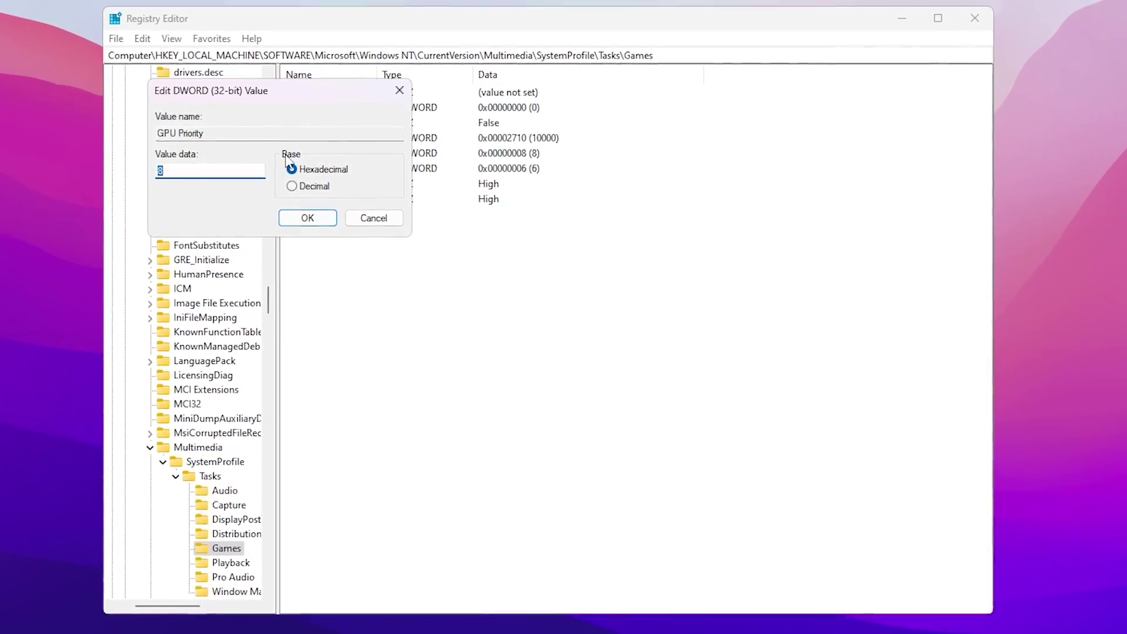
{"action": "left_click", "coordinate": [321, 221]}
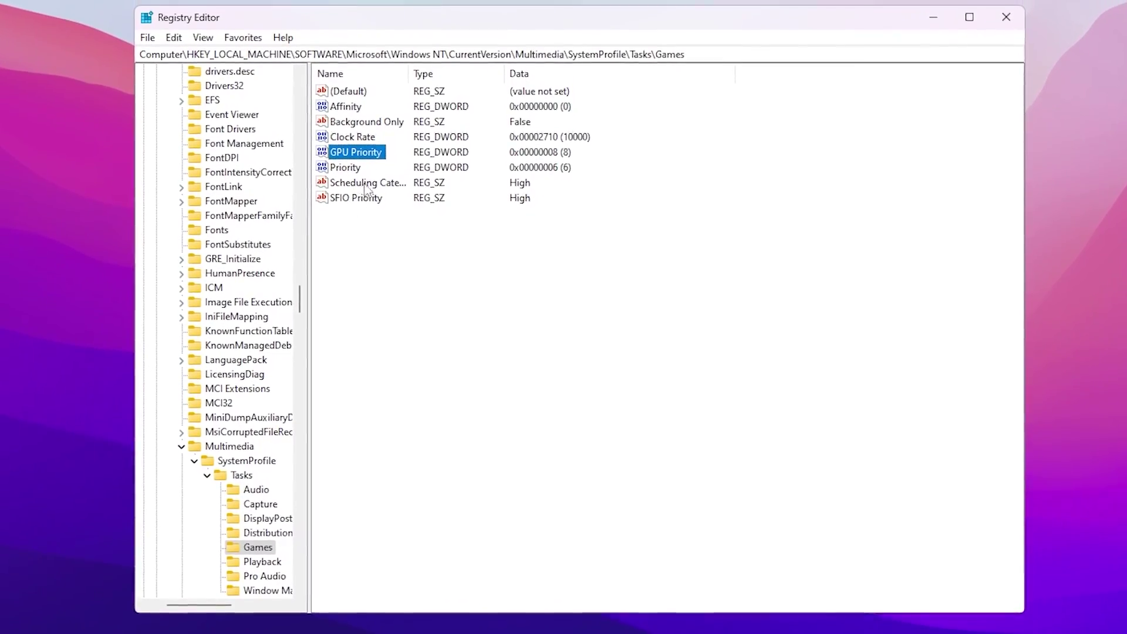
{"action": "right_click", "coordinate": [345, 171]}
{"action": "left_click", "coordinate": [370, 179]}
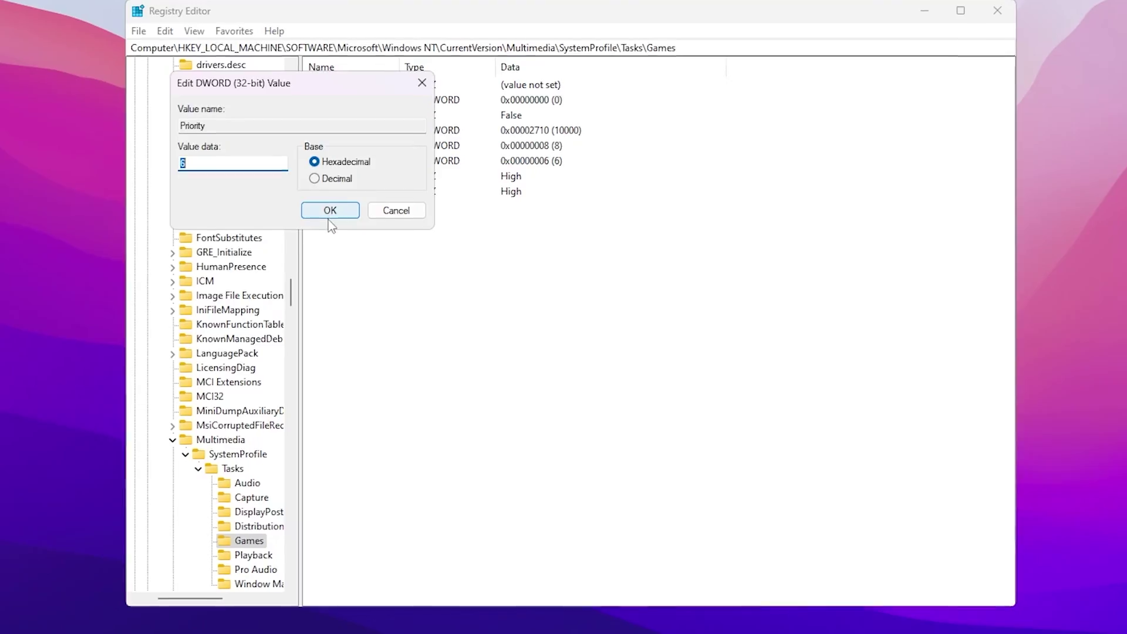
{"action": "left_click", "coordinate": [338, 212]}
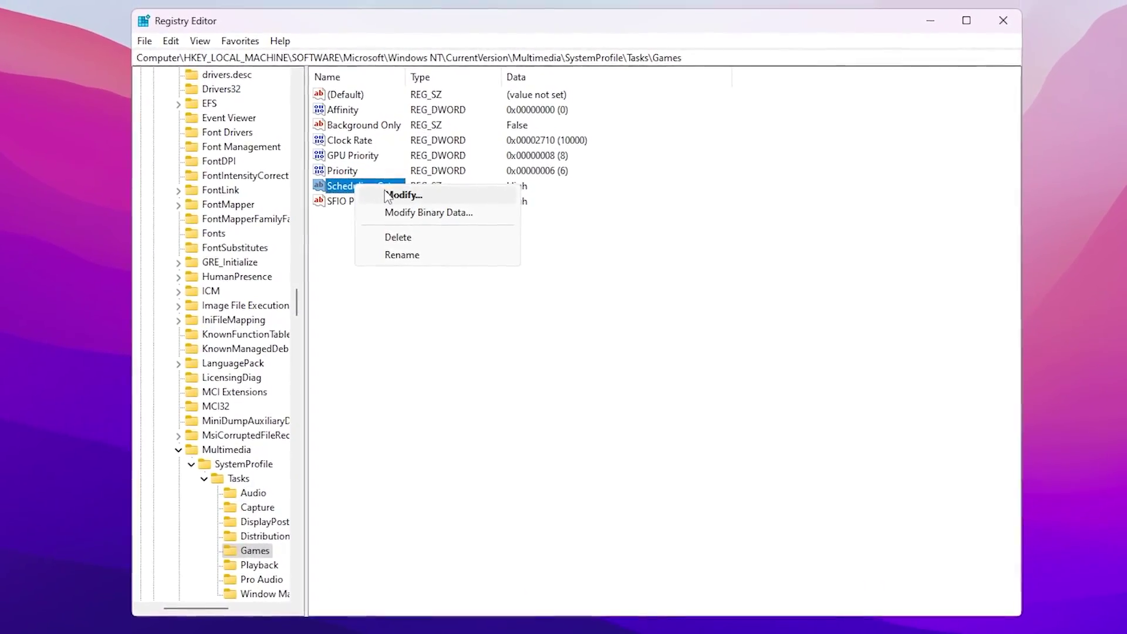
Confirm Scheduling Category and SFIO Priority as High for the Games task
{"action": "left_click", "coordinate": [384, 196]}
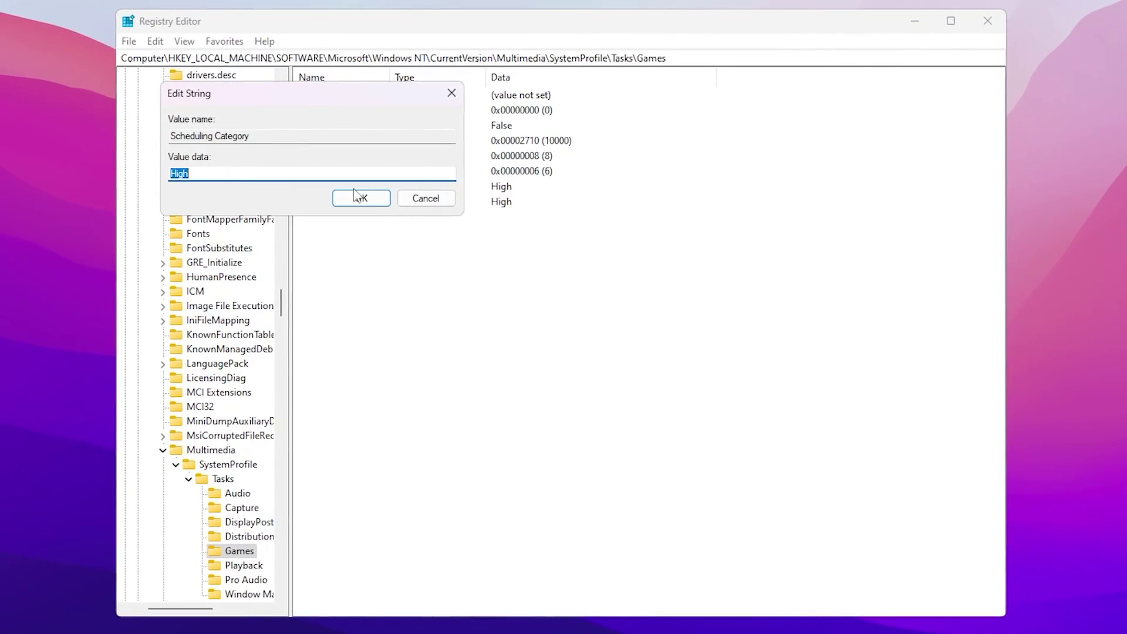
{"action": "left_click", "coordinate": [370, 199]}
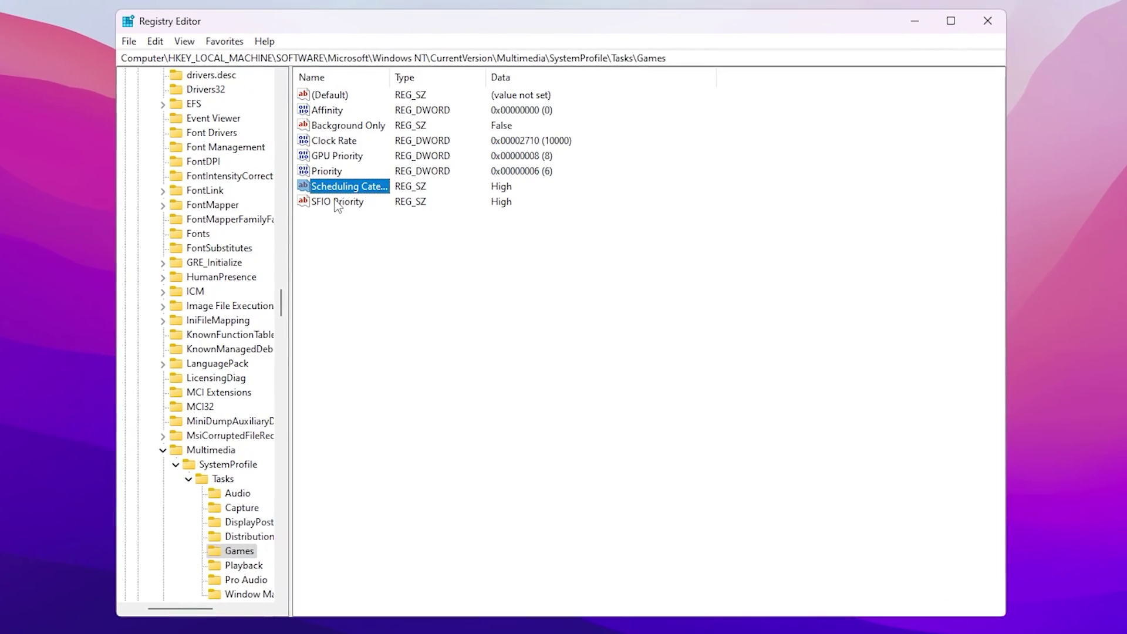
{"action": "right_click", "coordinate": [336, 202]}
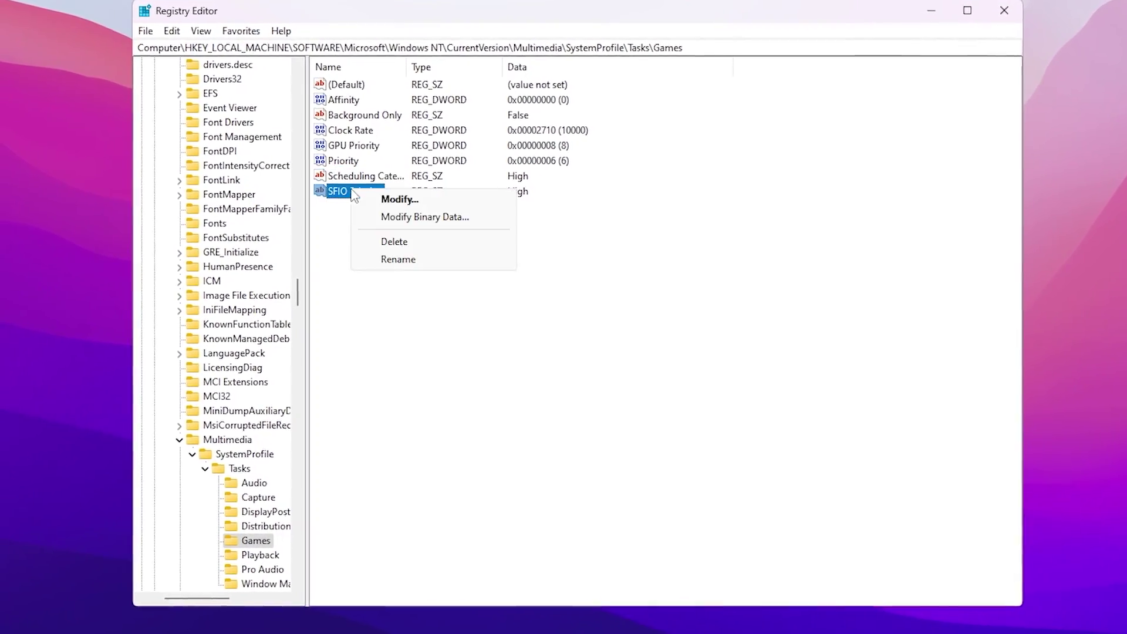
{"action": "left_click", "coordinate": [401, 205]}
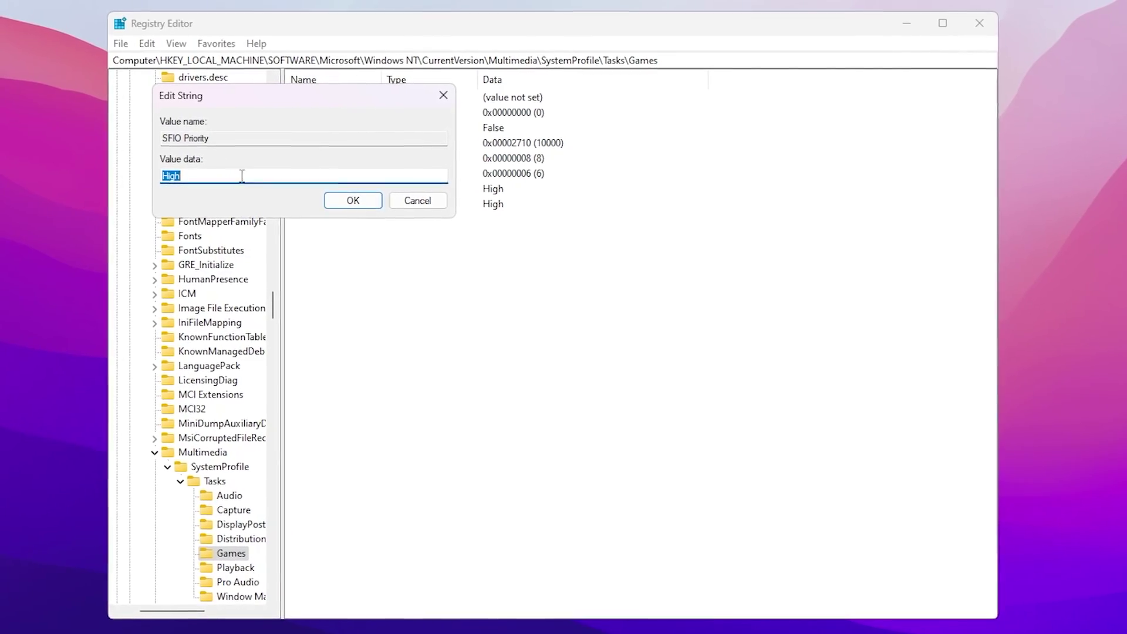
{"action": "left_click", "coordinate": [351, 196]}
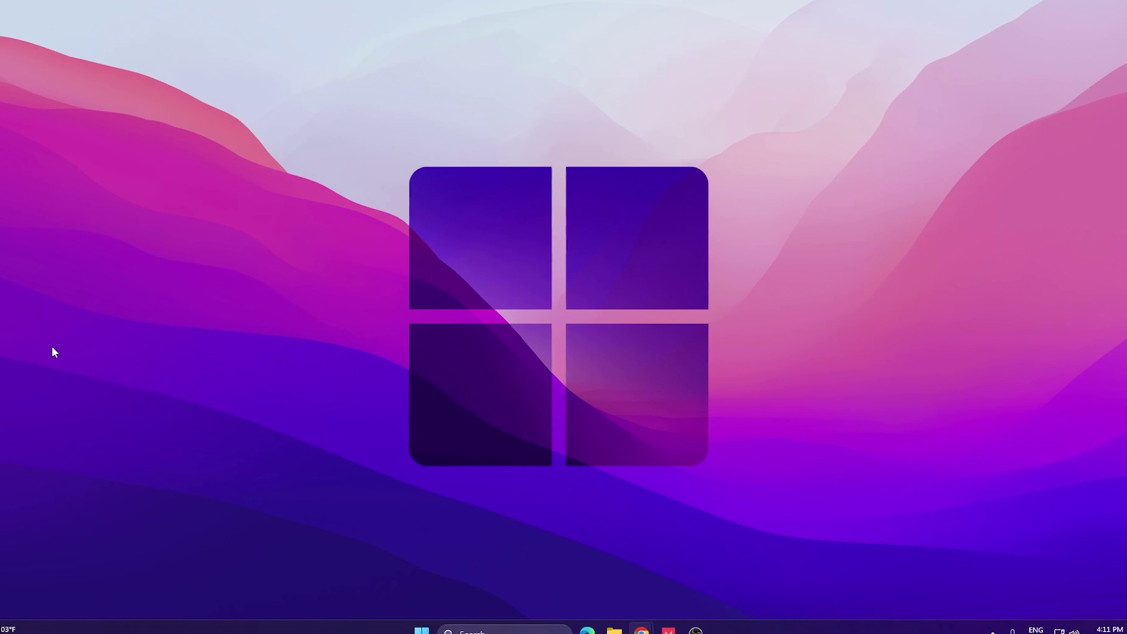
Verify GPU scheduling, variable refresh rate and windowed-game optimisations are On in default graphics settings, then go back
{"action": "right_click", "coordinate": [345, 162]}
{"action": "left_click", "coordinate": [354, 335]}
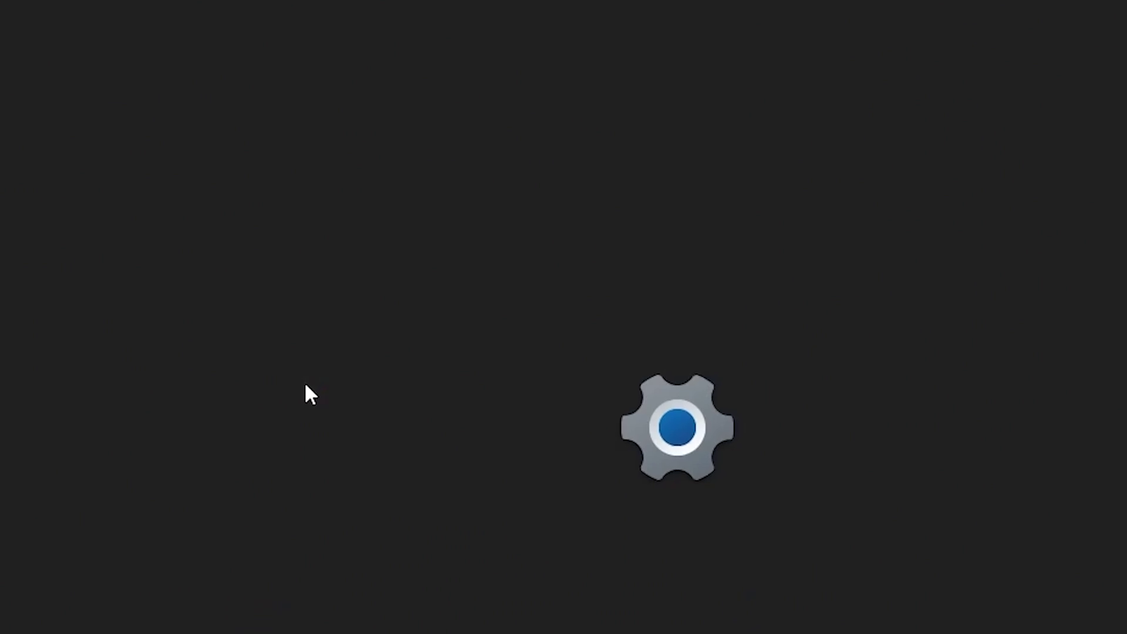
{"action": "scroll", "coordinate": [528, 309], "scroll_direction": "down", "scroll_amount": 8}
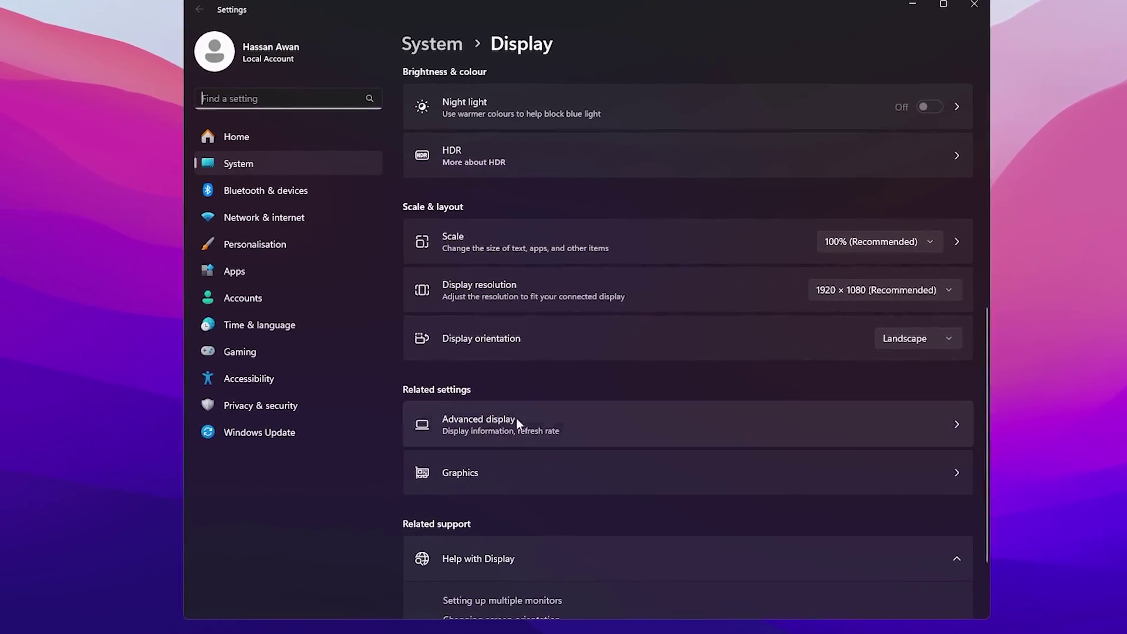
{"action": "left_click", "coordinate": [510, 473]}
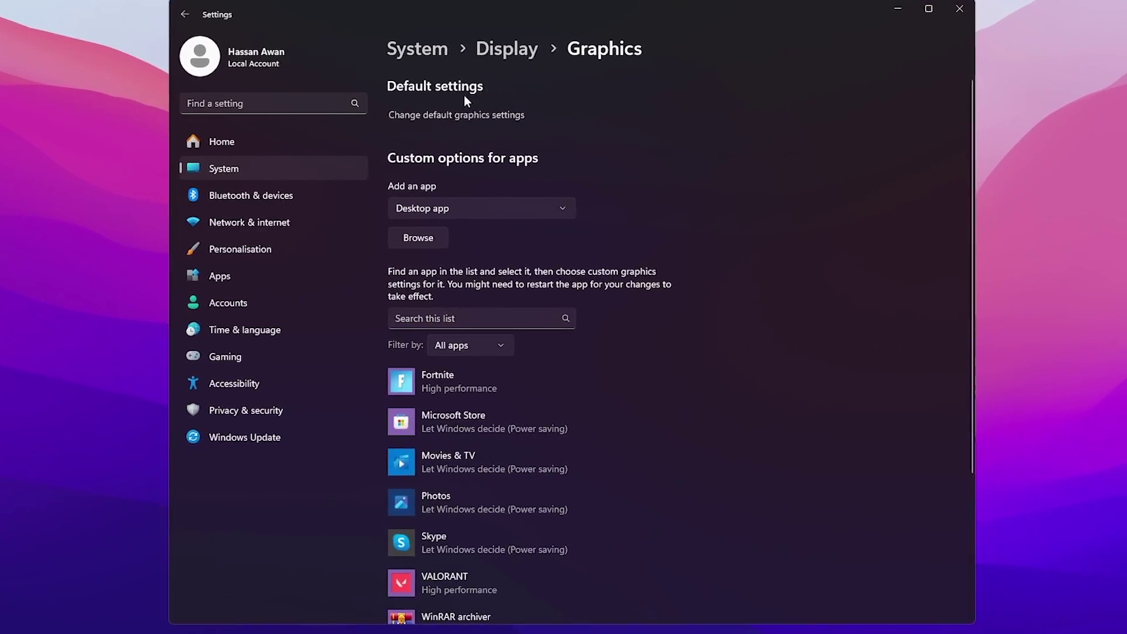
{"action": "left_click", "coordinate": [451, 115]}
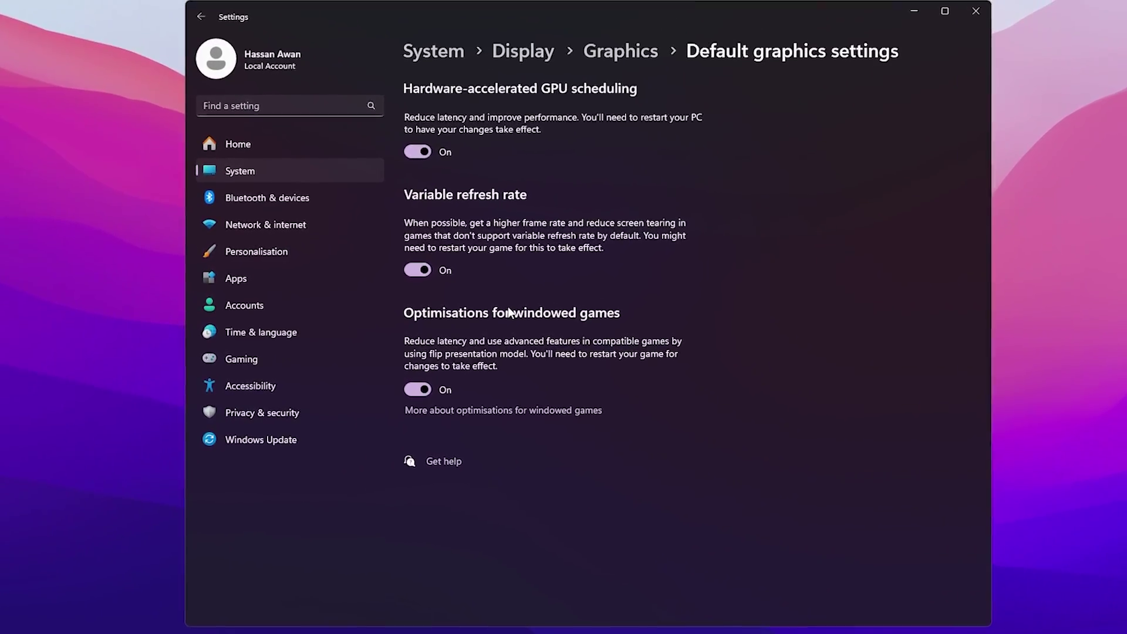
{"action": "key", "text": "alt+Left"}
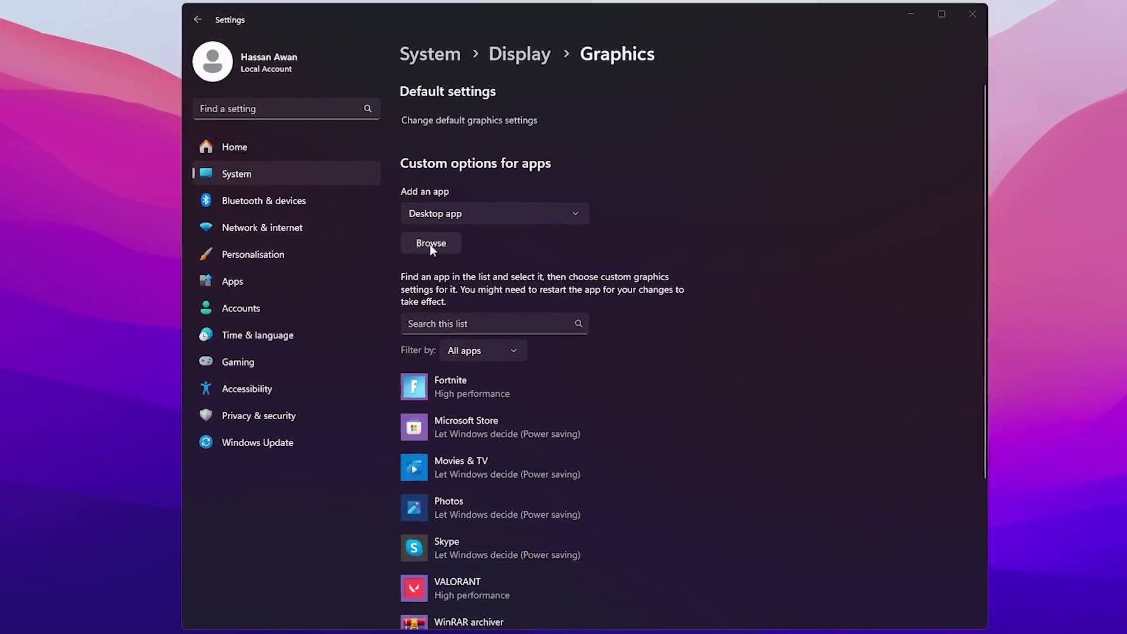
Save VALORANT's graphics preference as High performance (NVIDIA GeForce RTX 3070) and close Settings
{"action": "left_click", "coordinate": [431, 247]}
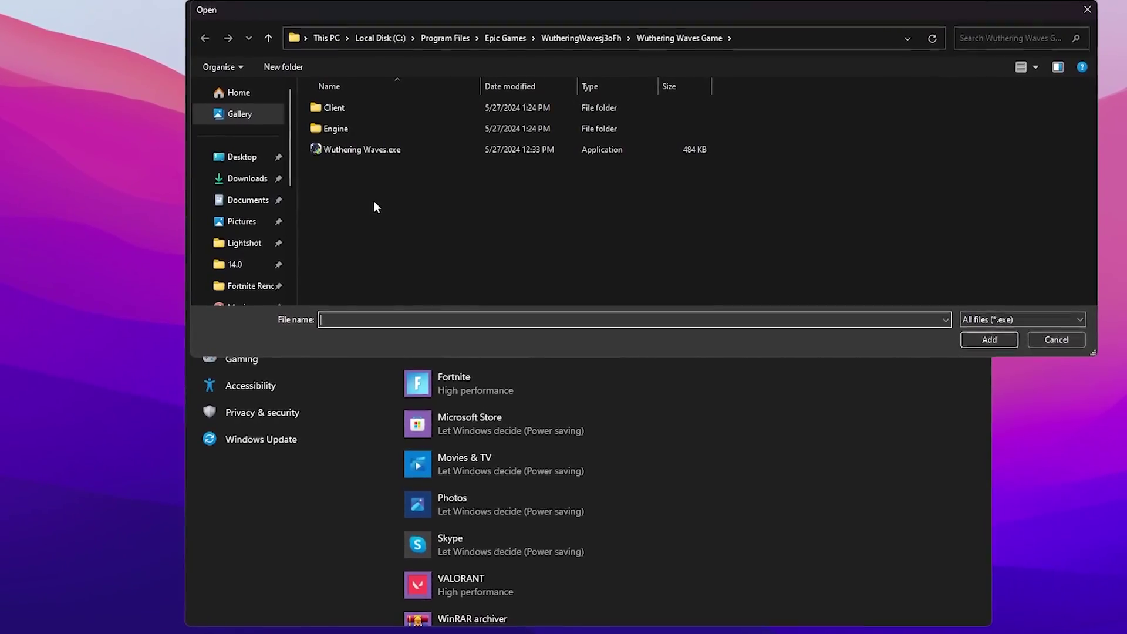
{"action": "left_click", "coordinate": [1036, 338]}
{"action": "scroll", "coordinate": [546, 423], "scroll_direction": "down", "scroll_amount": 4}
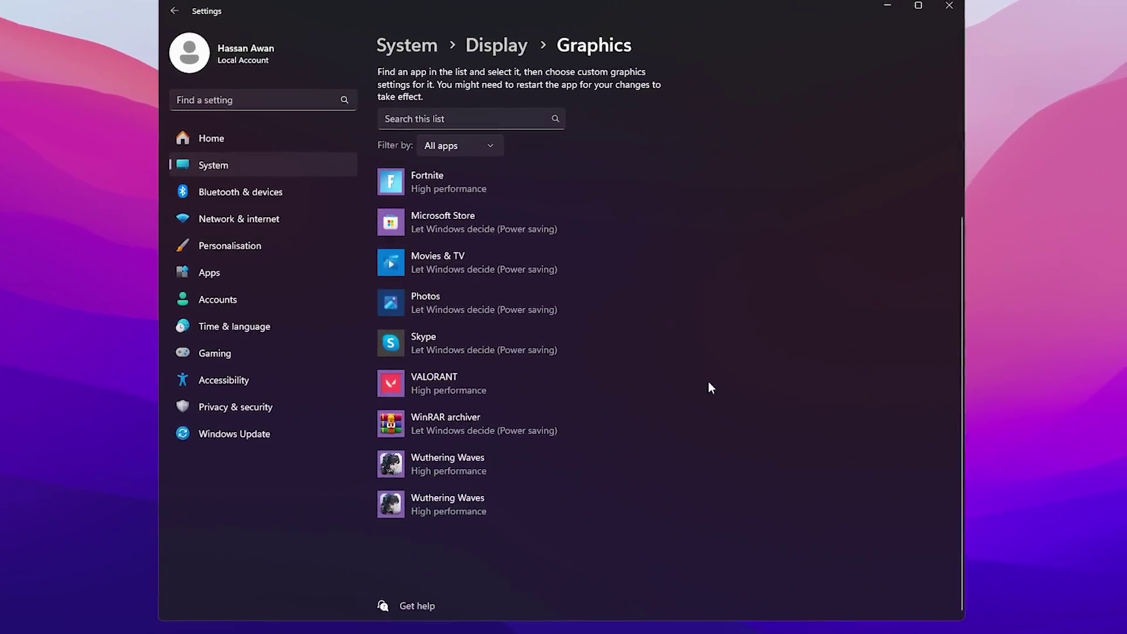
{"action": "left_click", "coordinate": [452, 398]}
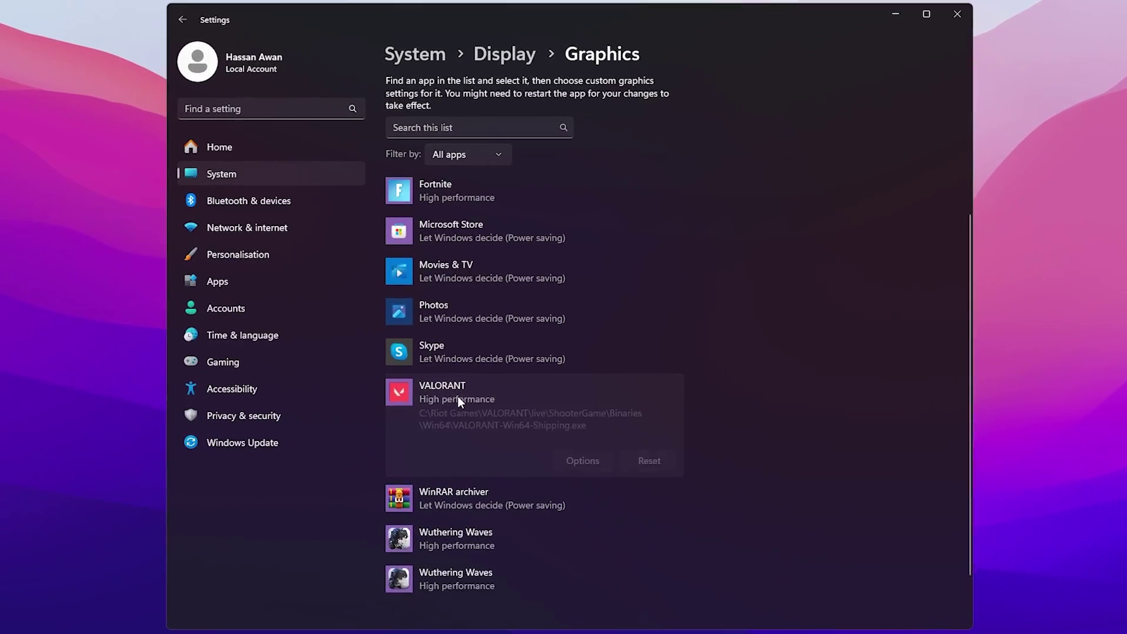
{"action": "left_click", "coordinate": [567, 461]}
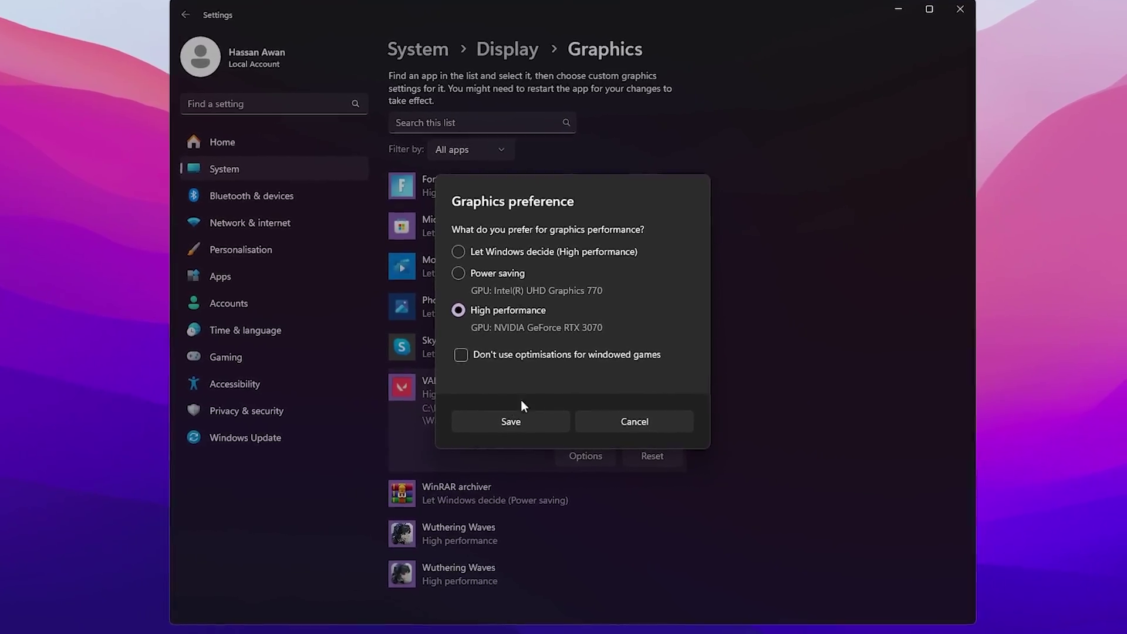
{"action": "left_click", "coordinate": [517, 421]}
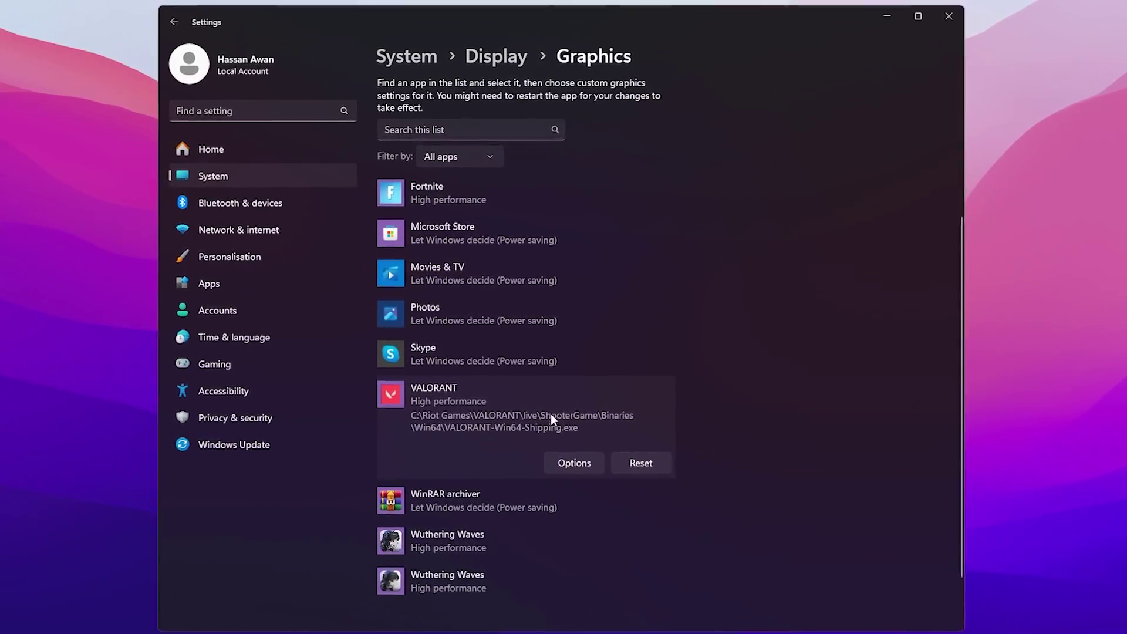
{"action": "left_click", "coordinate": [949, 15]}
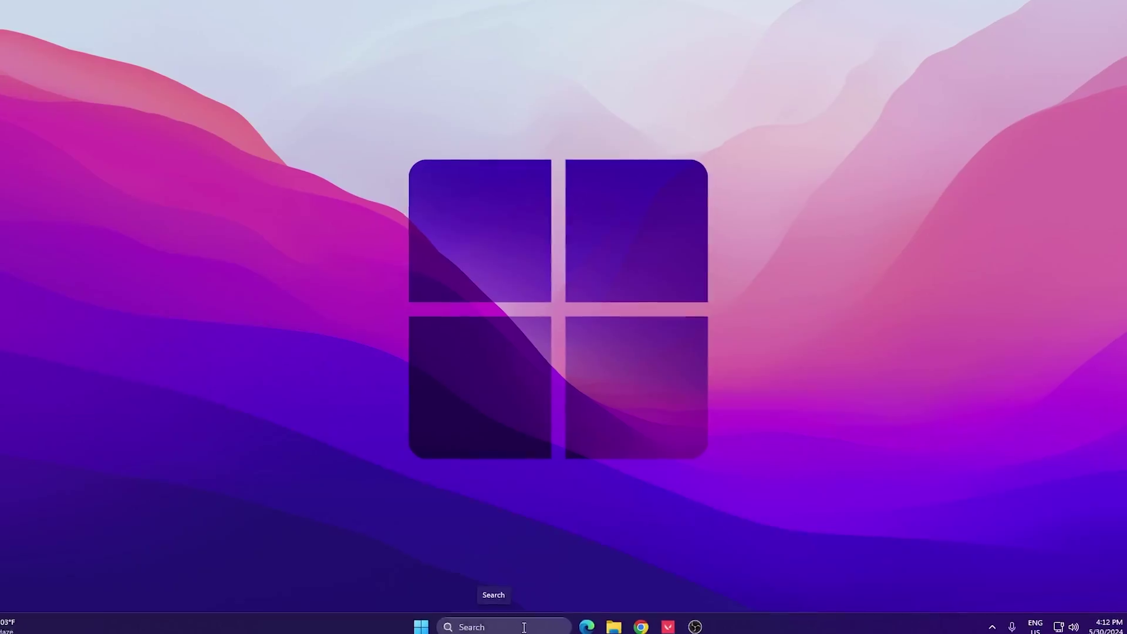
Search 'powe' in Windows search and open the Choose a power plan settings
{"action": "left_click", "coordinate": [506, 627]}
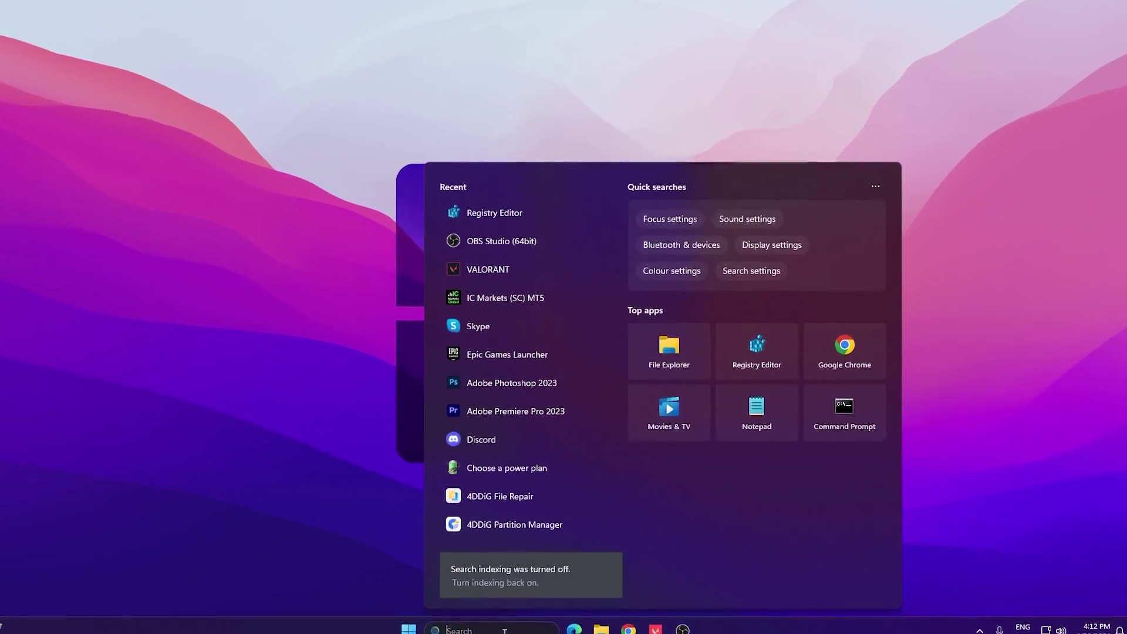
{"action": "type", "text": "powe"}
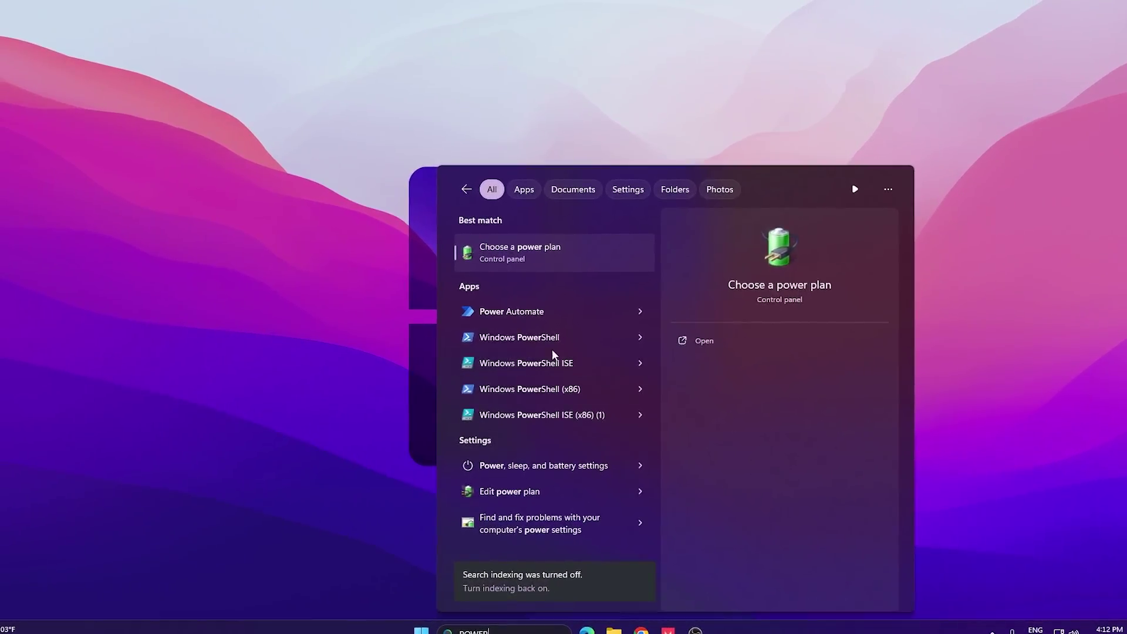
{"action": "left_click", "coordinate": [517, 254]}
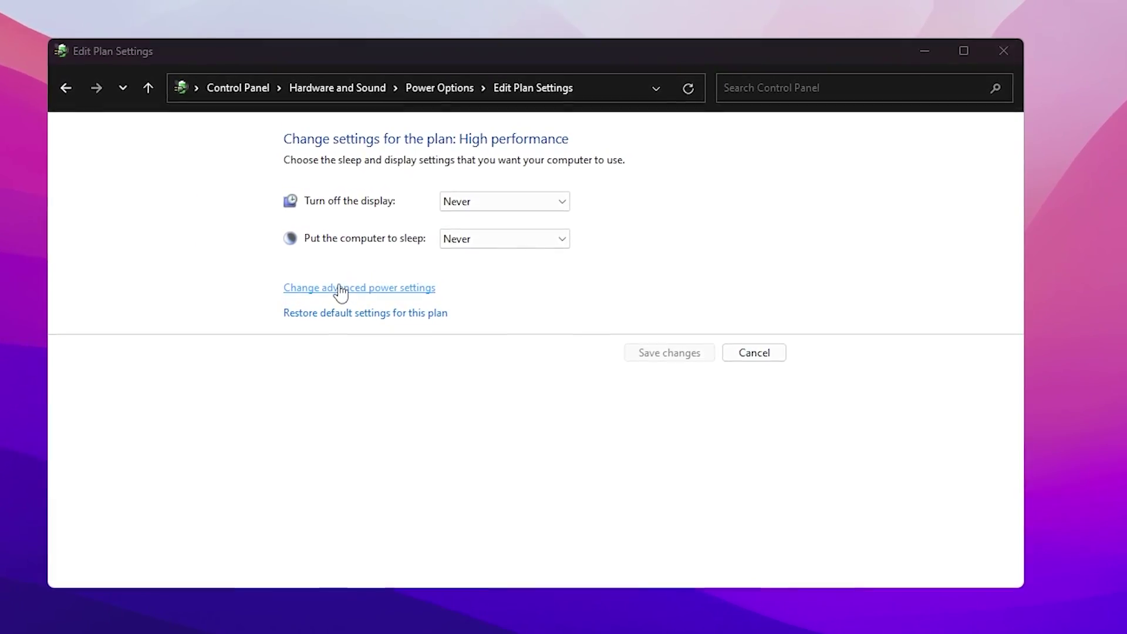
Set minimum and maximum processor state to 100% in advanced power settings and close the plan window
{"action": "left_click_drag", "start_coordinate": [427, 140], "coordinate": [428, 143]}
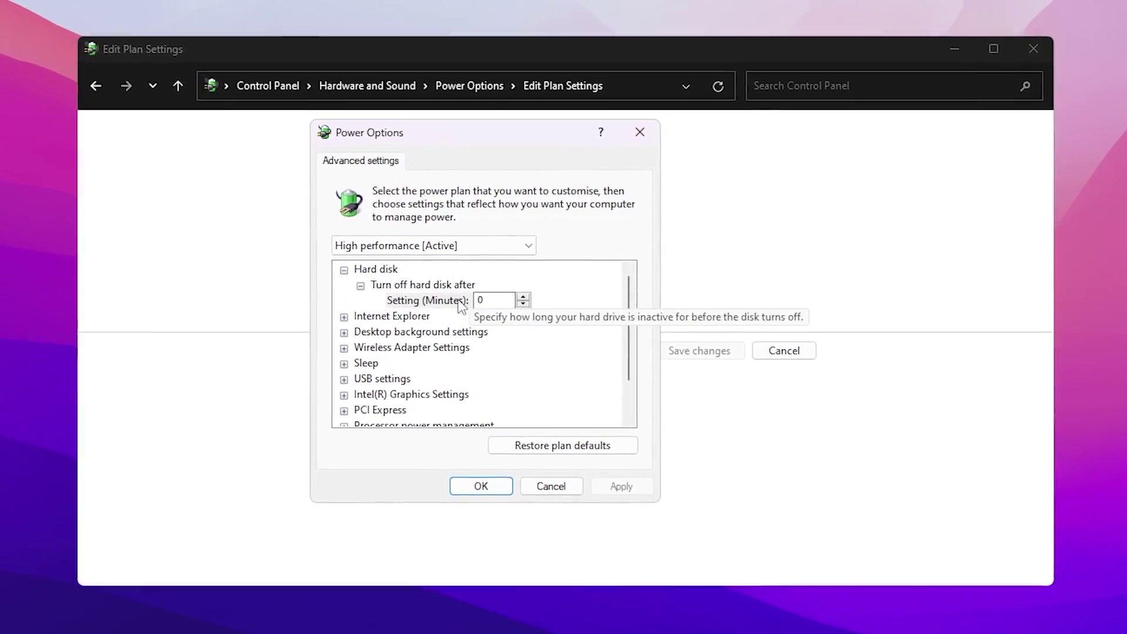
{"action": "scroll", "coordinate": [484, 354], "scroll_direction": "down", "scroll_amount": 1}
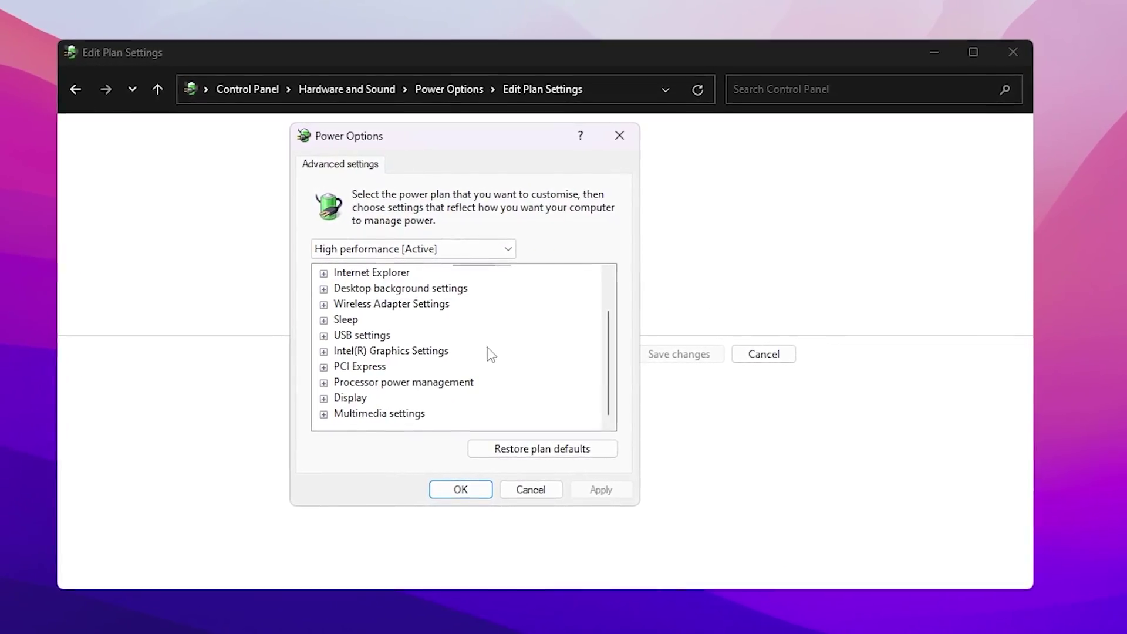
{"action": "left_click", "coordinate": [327, 382]}
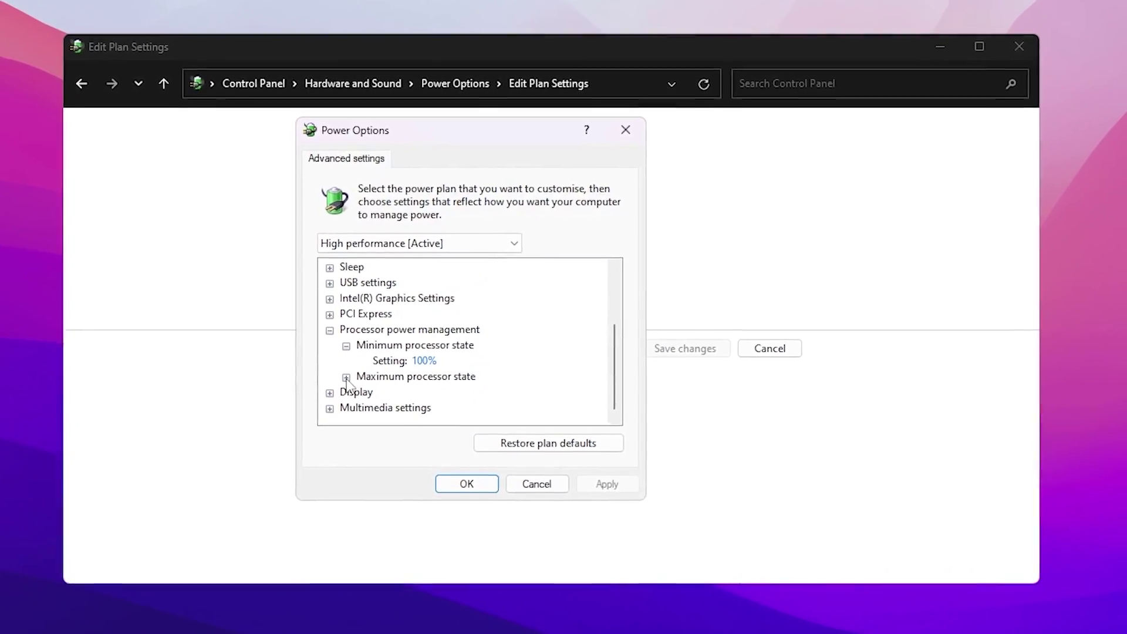
{"action": "left_click", "coordinate": [354, 383]}
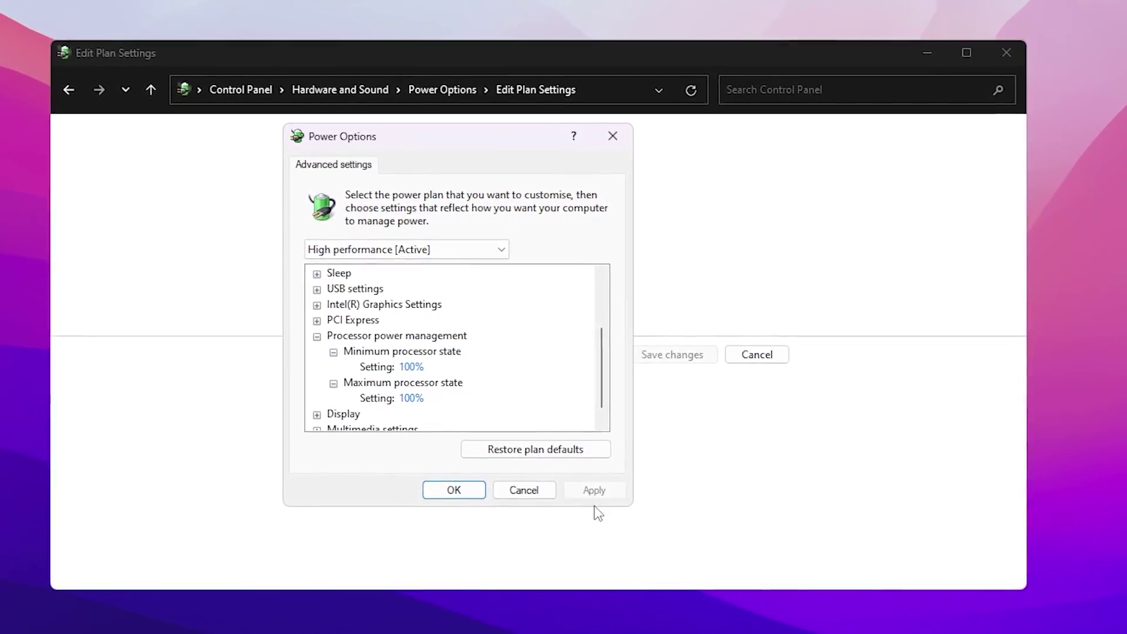
{"action": "left_click", "coordinate": [518, 495]}
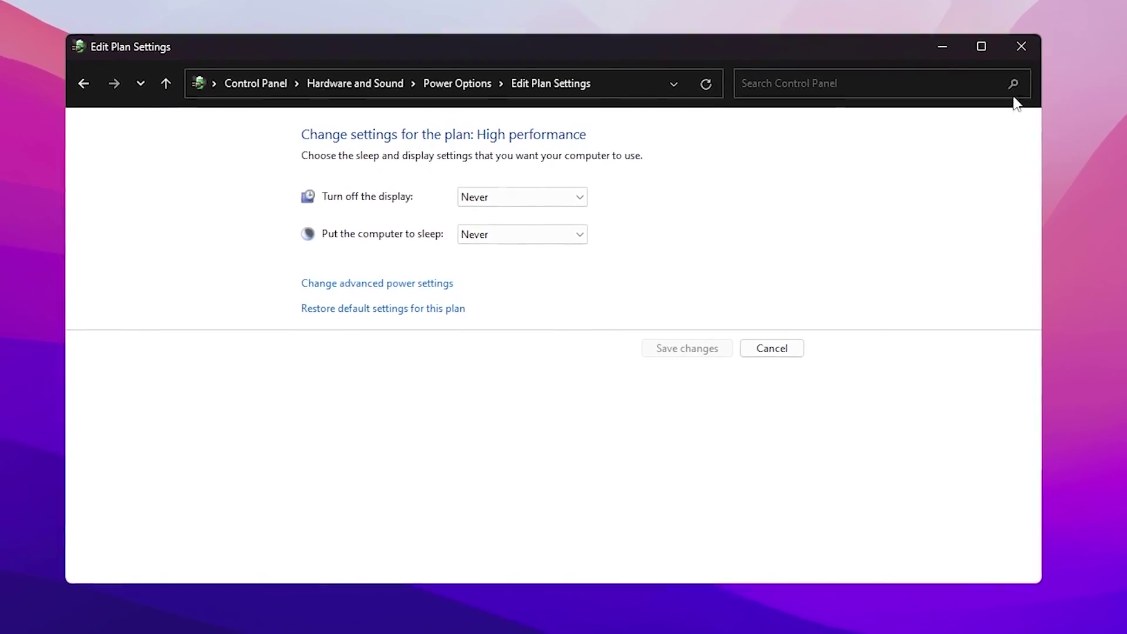
{"action": "left_click", "coordinate": [1027, 40]}
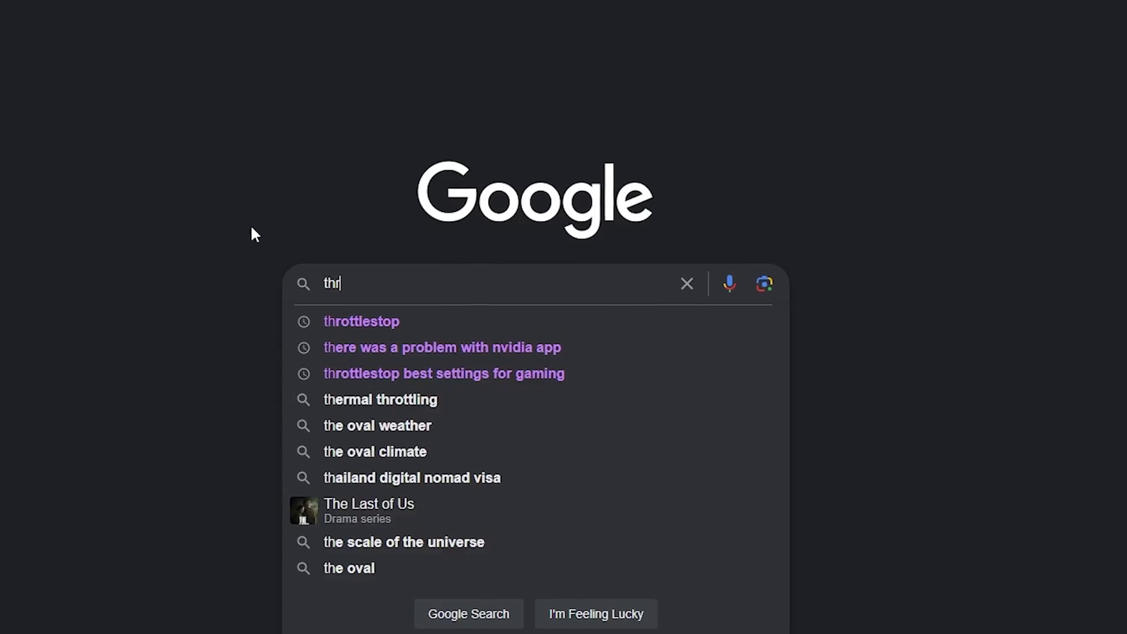
Search Google for 'throttlestop' and open TechPowerUp's ThrottleStop 9.6 Download page
{"action": "type", "text": "ottlestop"}
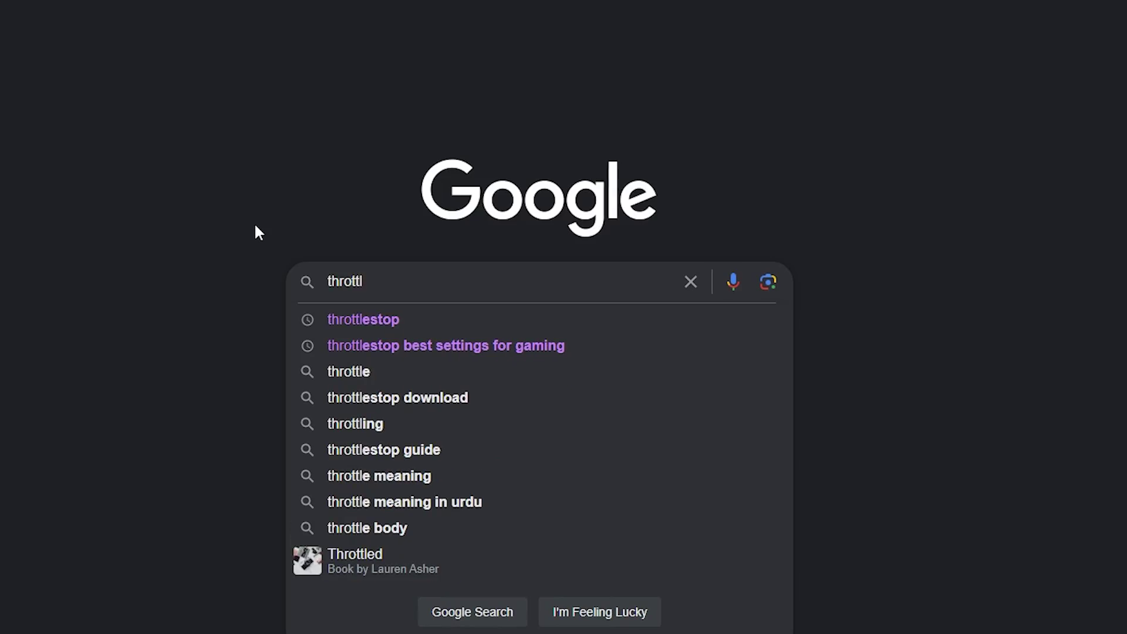
{"action": "key", "text": "Return"}
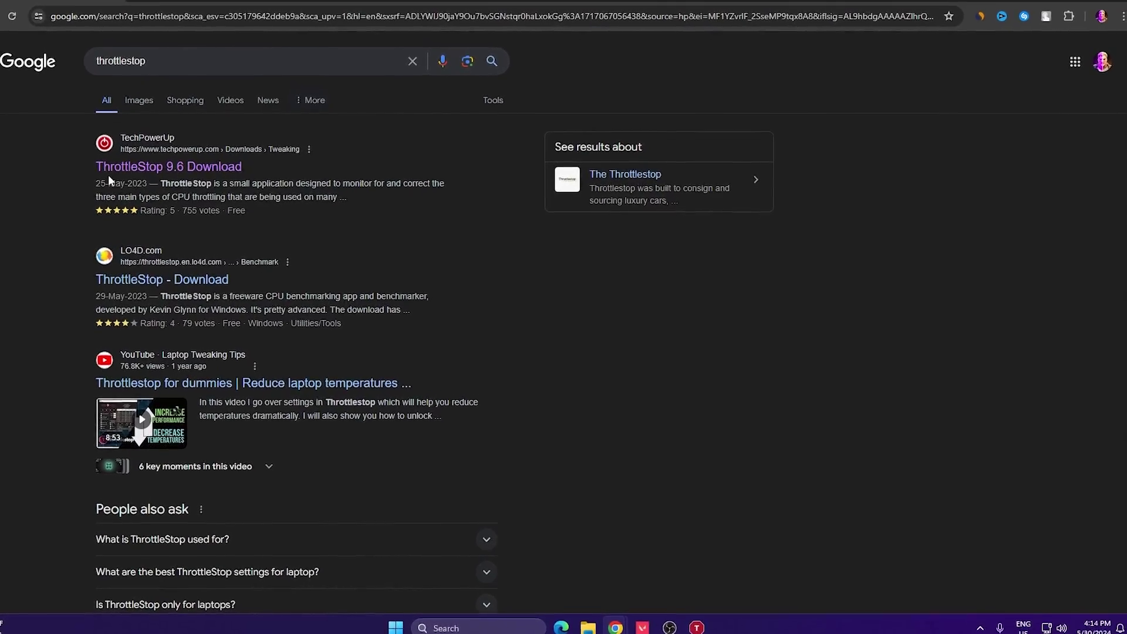
{"action": "left_click", "coordinate": [169, 172]}
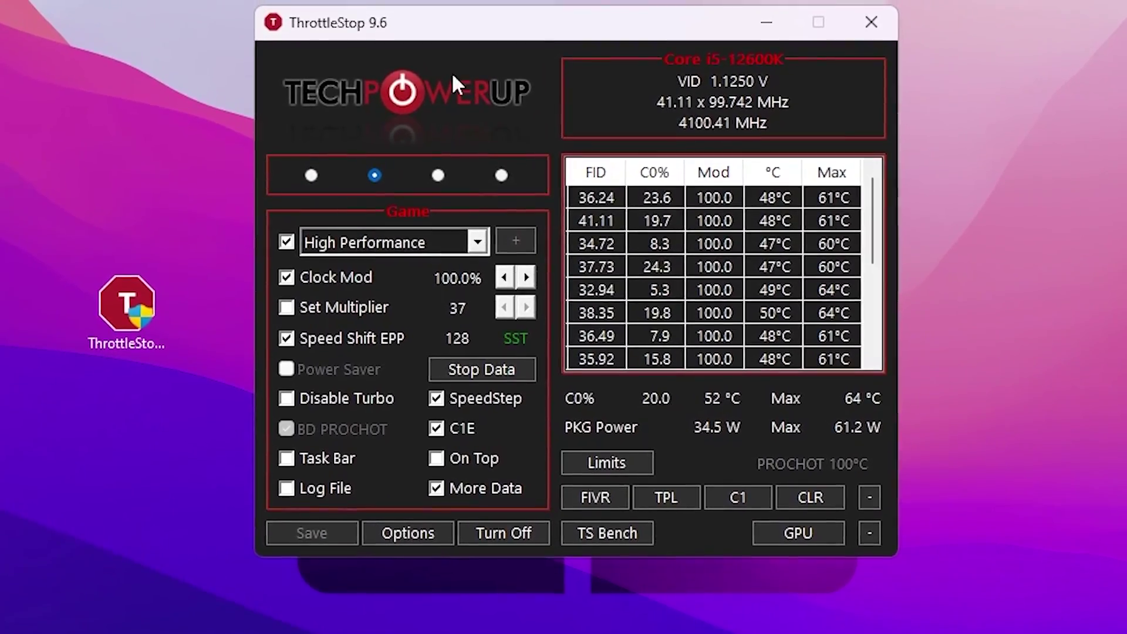
Cycle through the Performance, intermediate and Battery profiles, ending on the Game profile
{"action": "left_click", "coordinate": [310, 170]}
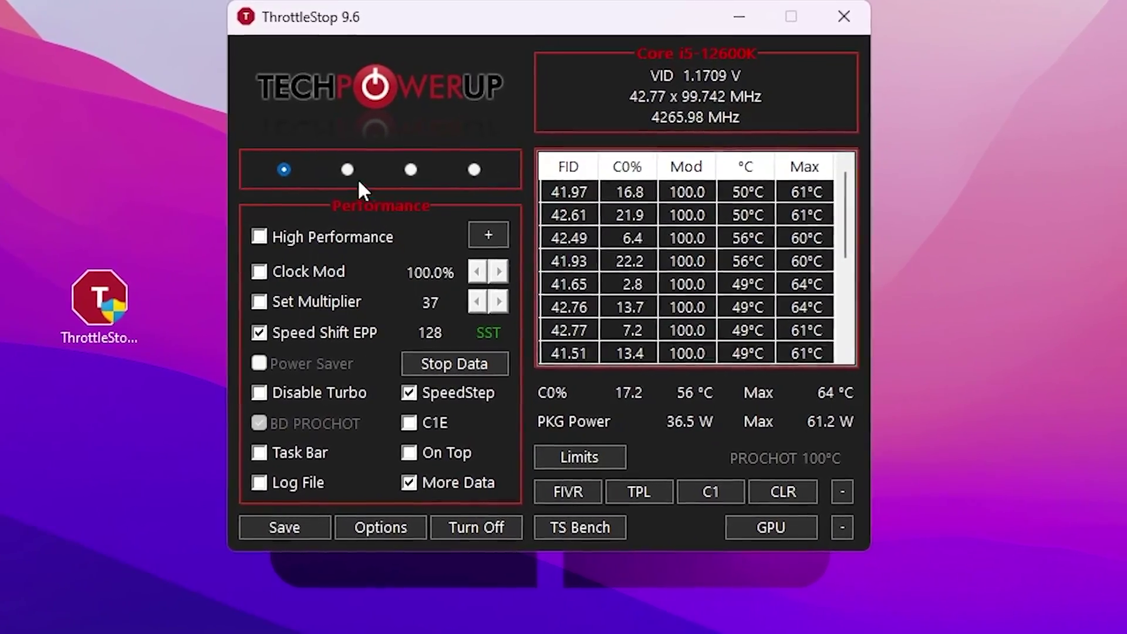
{"action": "left_click", "coordinate": [345, 176]}
{"action": "left_click", "coordinate": [408, 177]}
{"action": "left_click", "coordinate": [472, 177]}
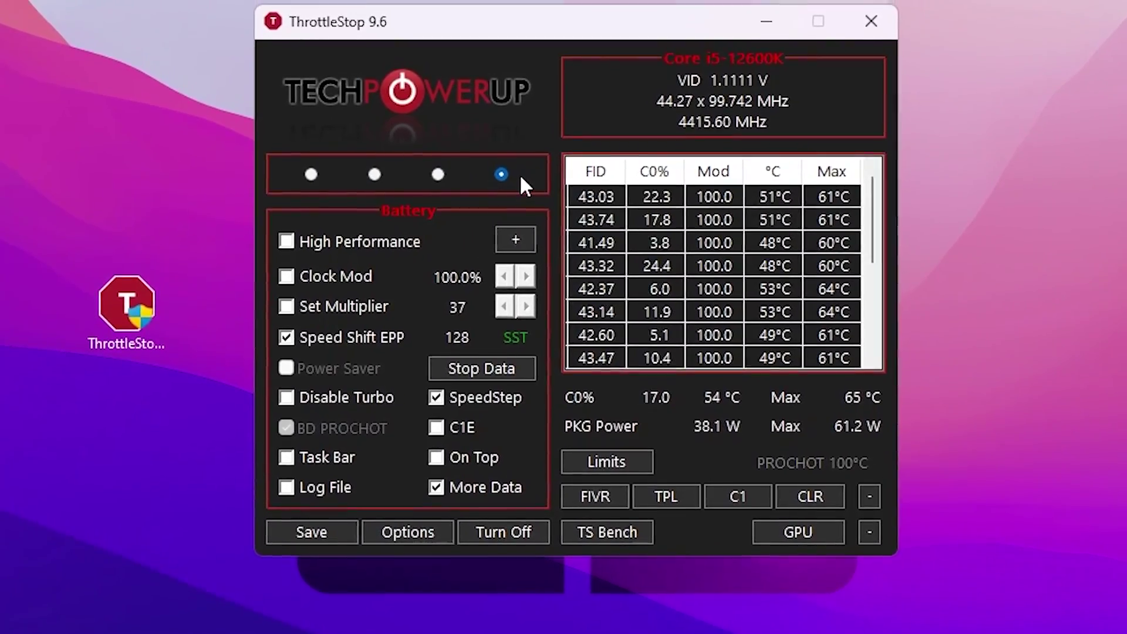
{"action": "left_click", "coordinate": [364, 175]}
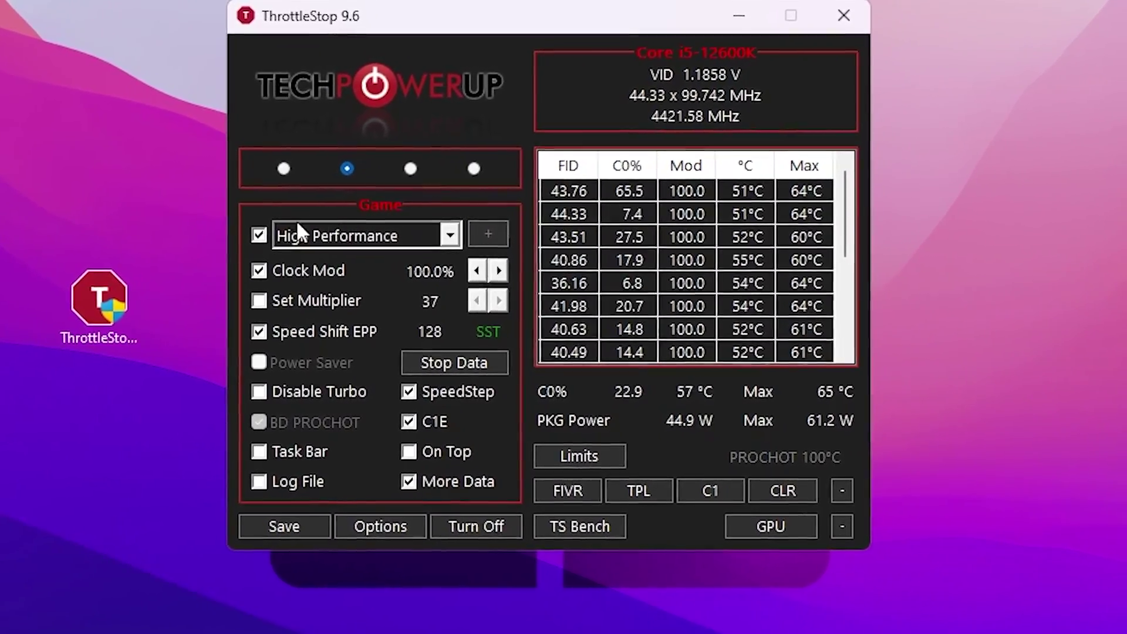
Keep High Performance as the Game profile's power plan, save it, and minimize ThrottleStop
{"action": "left_click", "coordinate": [399, 246]}
{"action": "left_click", "coordinate": [394, 265]}
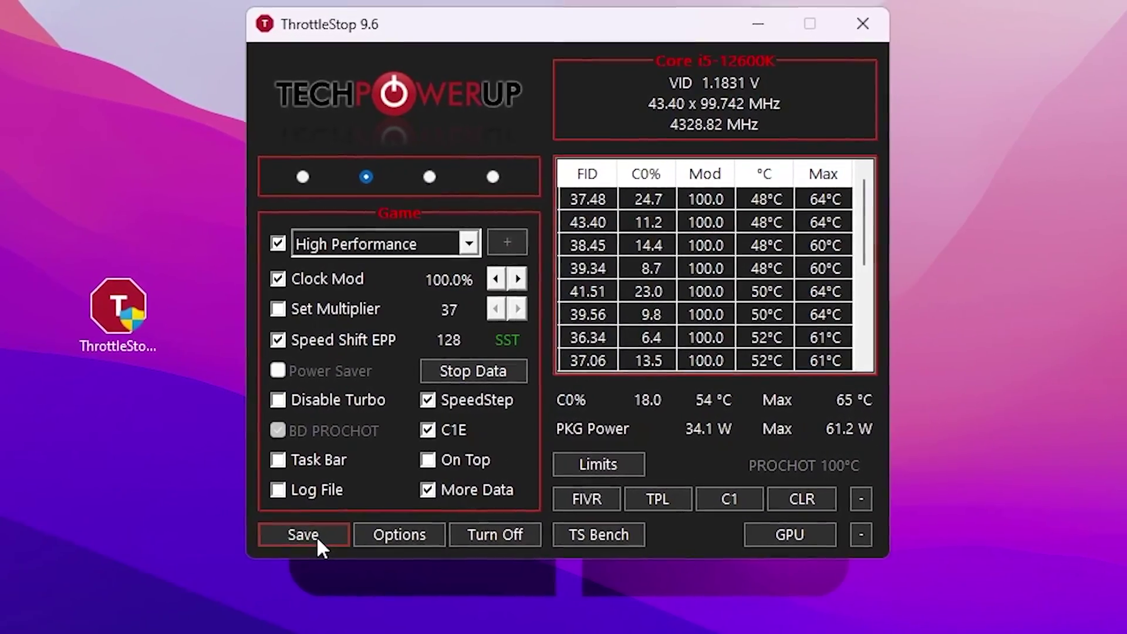
{"action": "left_click", "coordinate": [317, 534]}
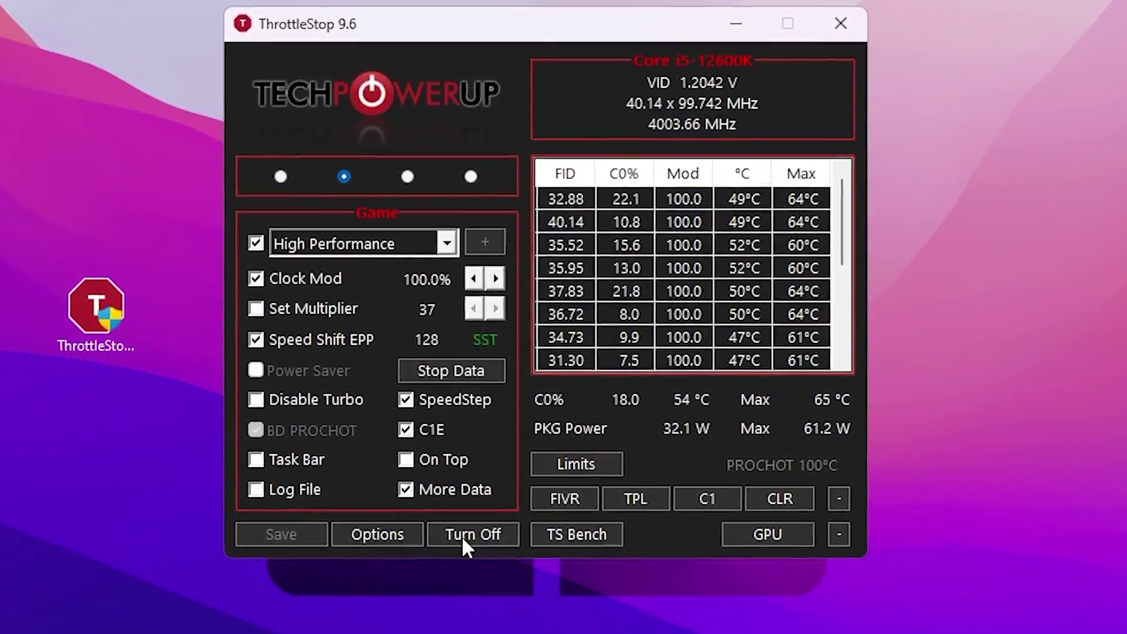
{"action": "left_click", "coordinate": [756, 25]}
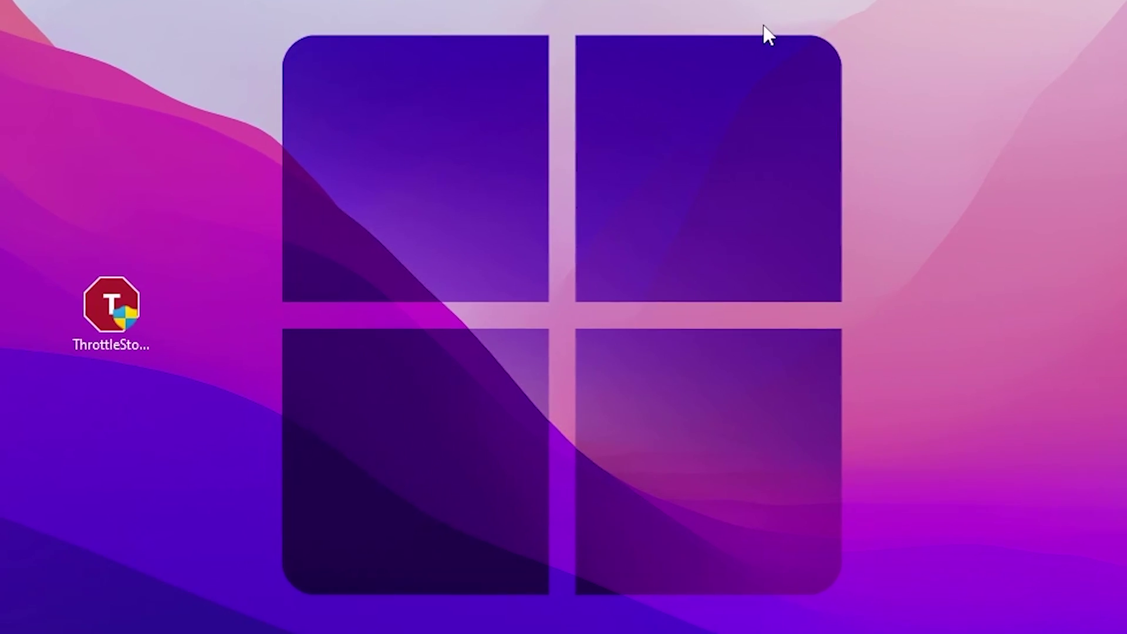